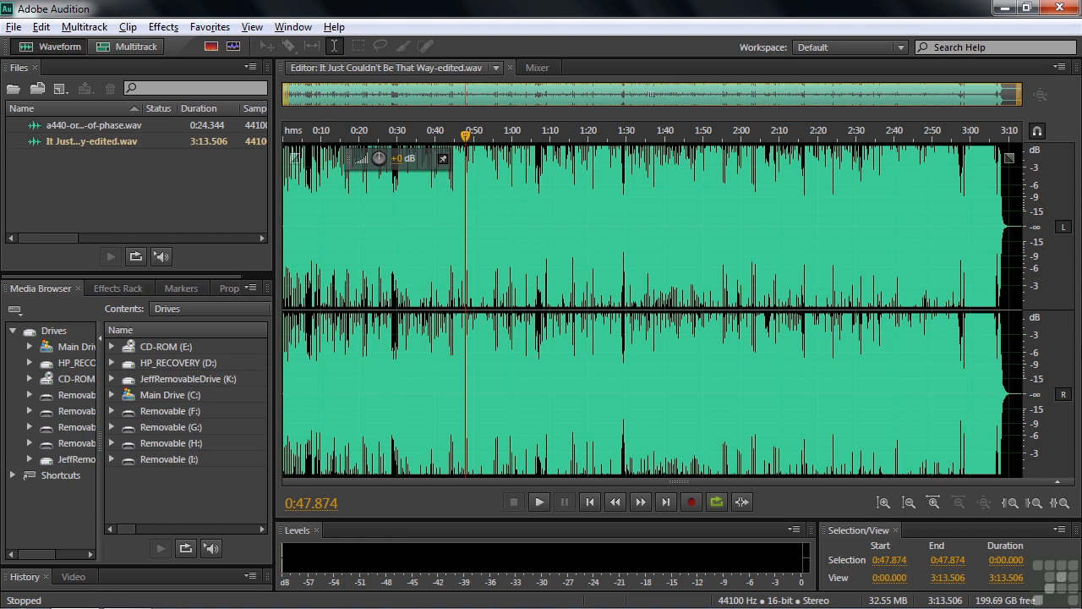
Step: Locate the source song file in Working Files > music > Just Couldn't Be That Way, and leave without opening anything
double_click(70, 164)
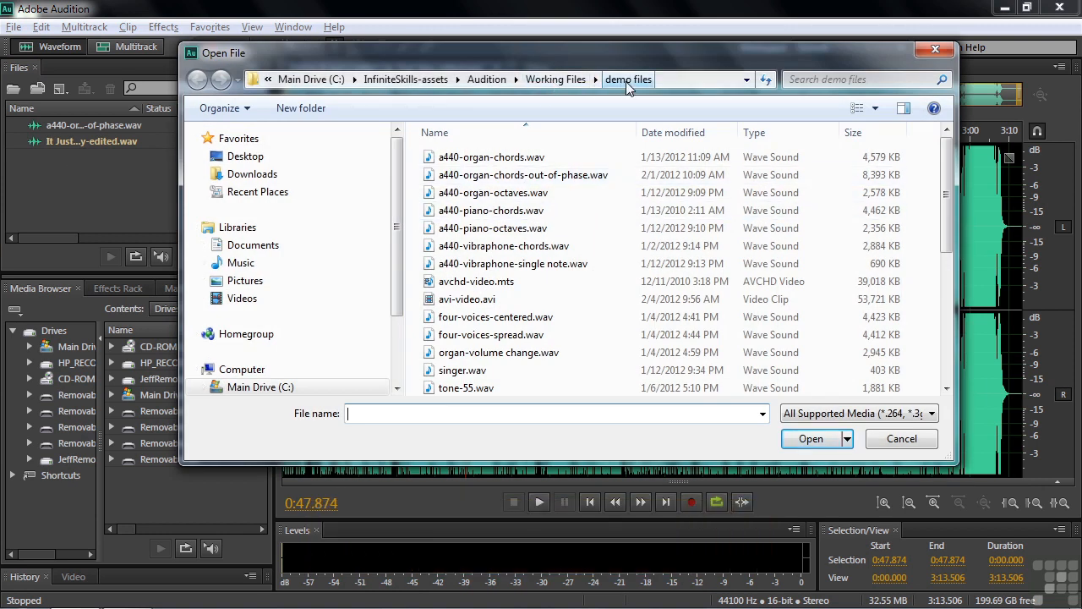
click(553, 79)
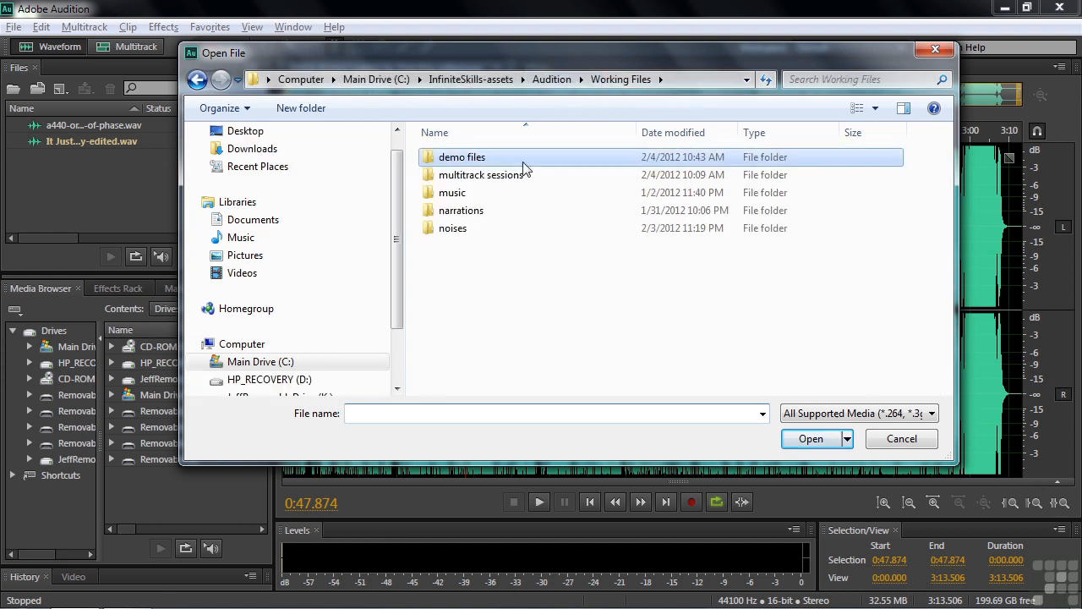
double_click(461, 193)
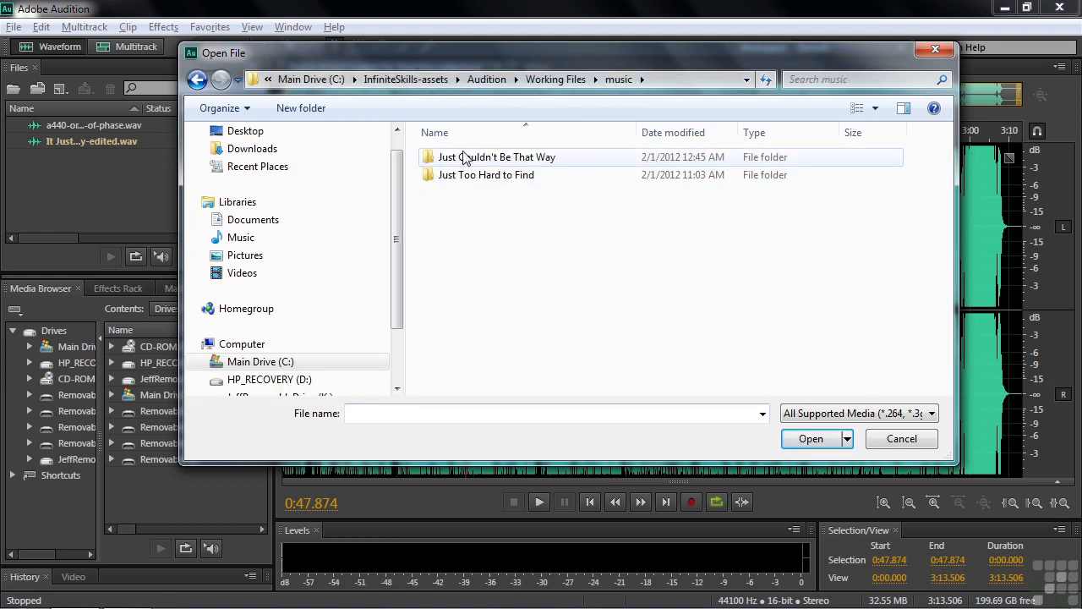
double_click(465, 159)
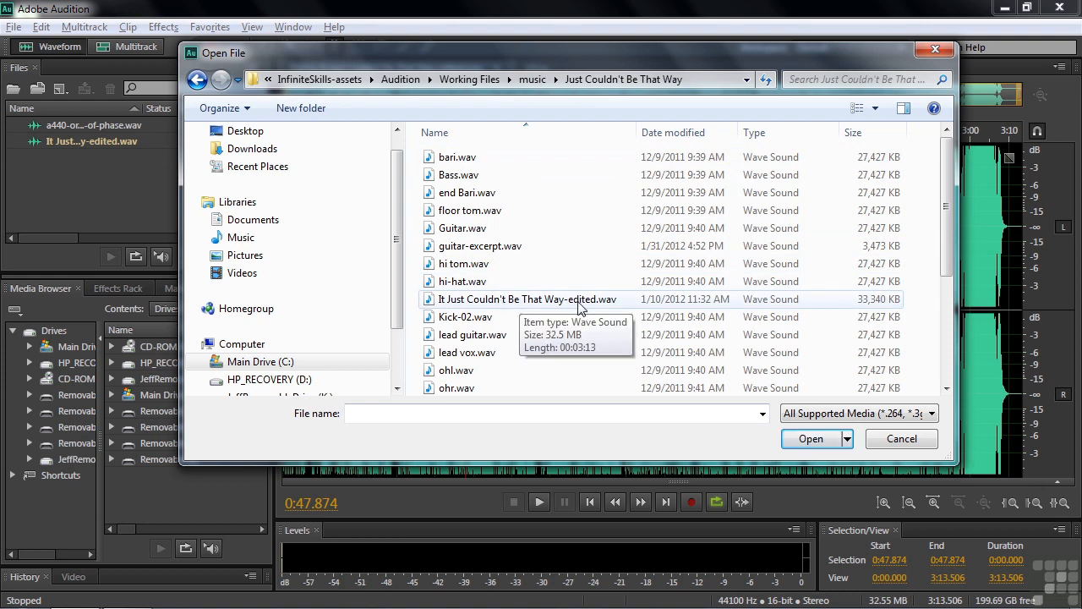
click(899, 440)
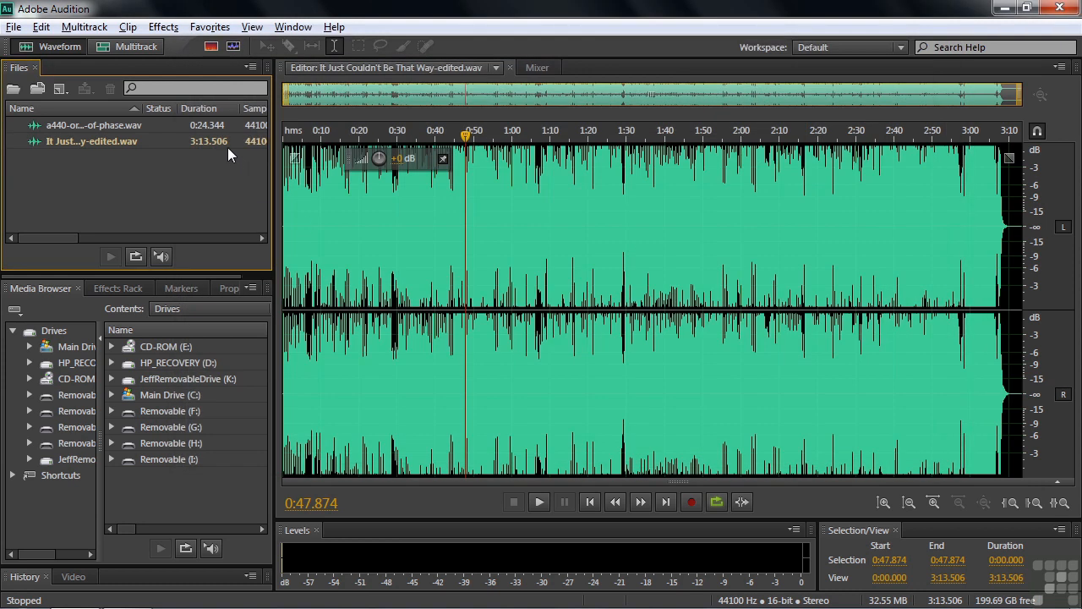
Step: Open the Center Channel Extractor effect, review its Discrimination settings and return to the Extraction settings
click(159, 27)
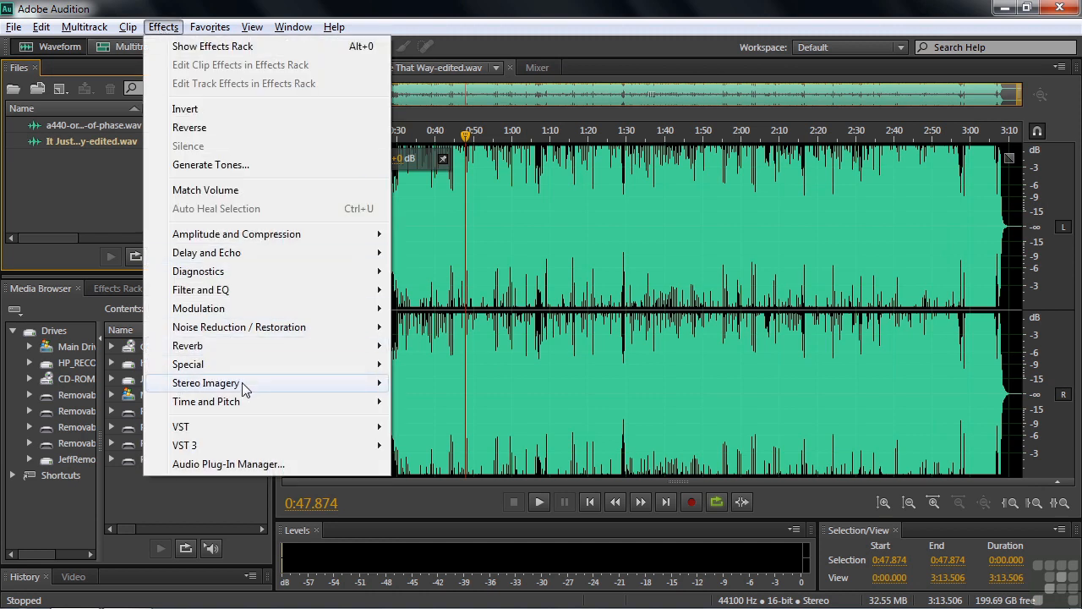
mouse_move(346, 385)
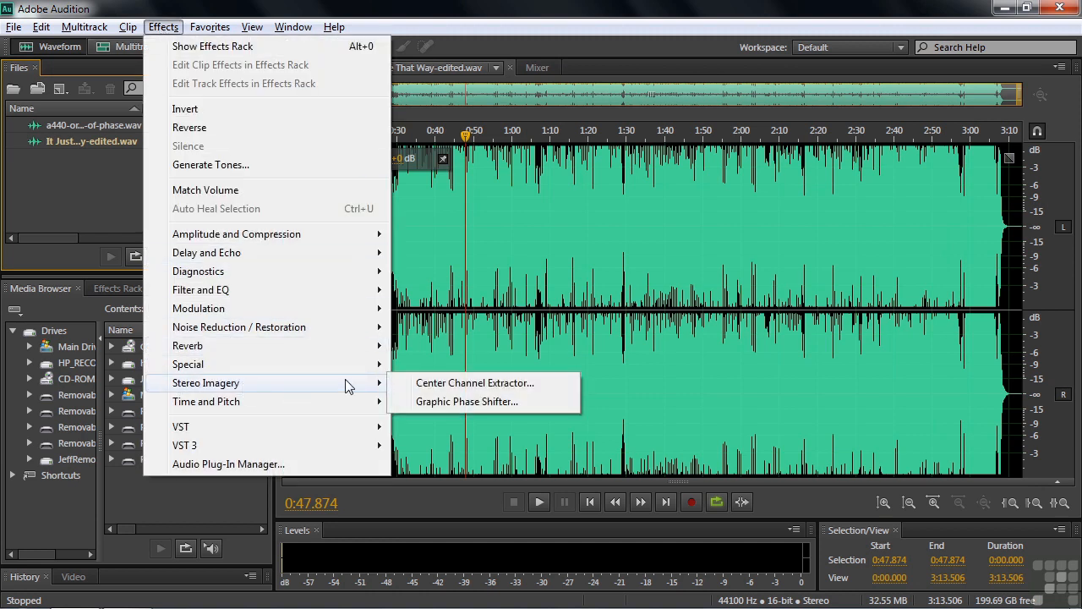
click(437, 390)
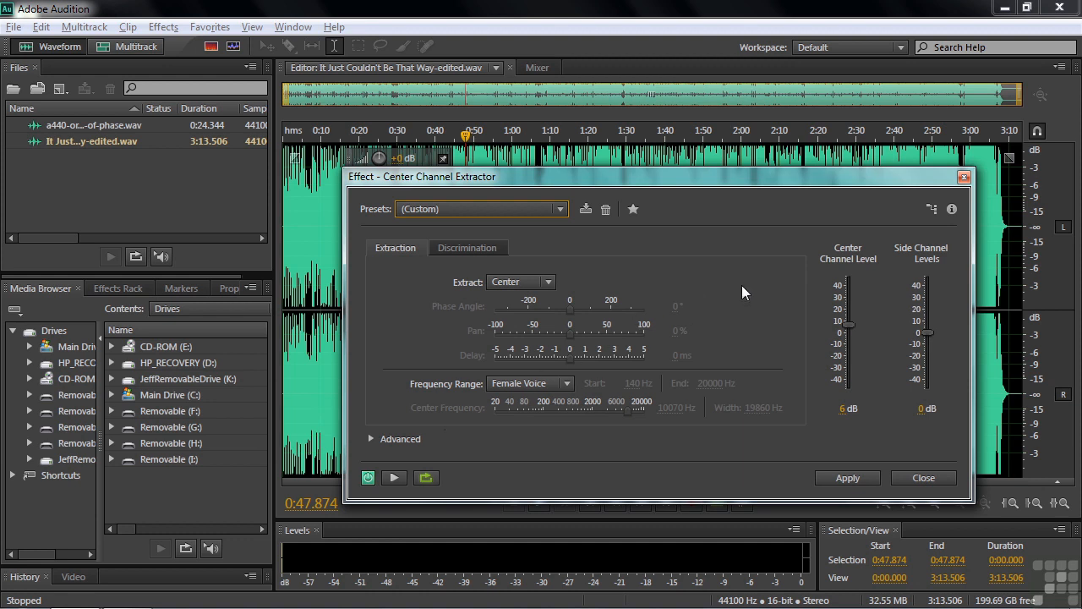
click(458, 248)
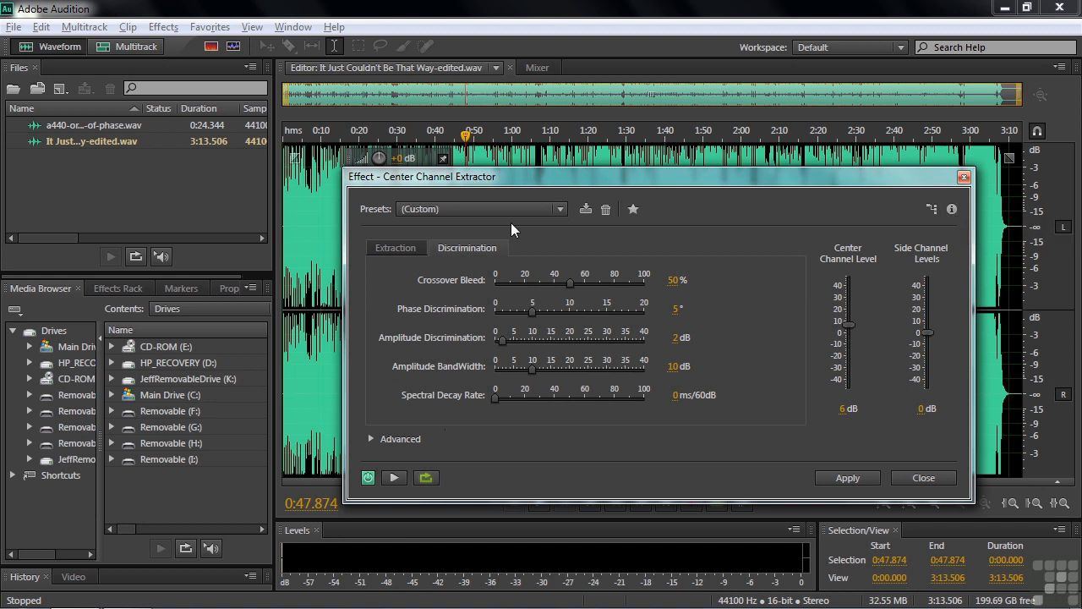
click(402, 247)
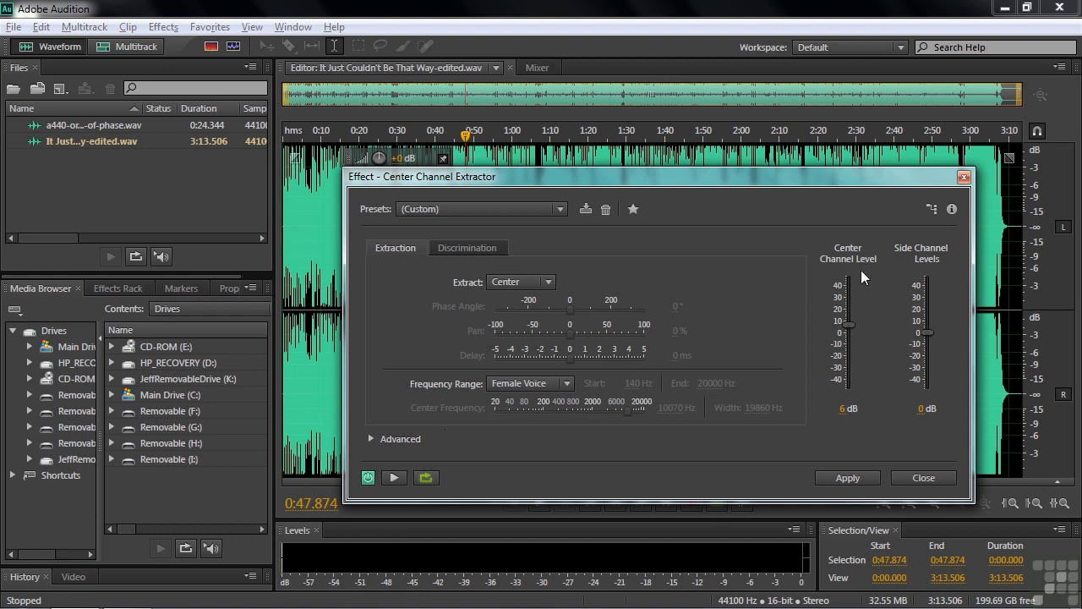
Step: Set the center channel level to -0.5 dB and preview from about 0:23 while lowering the side channel levels to -48 dB
drag(849, 322, 844, 331)
drag(465, 137, 372, 150)
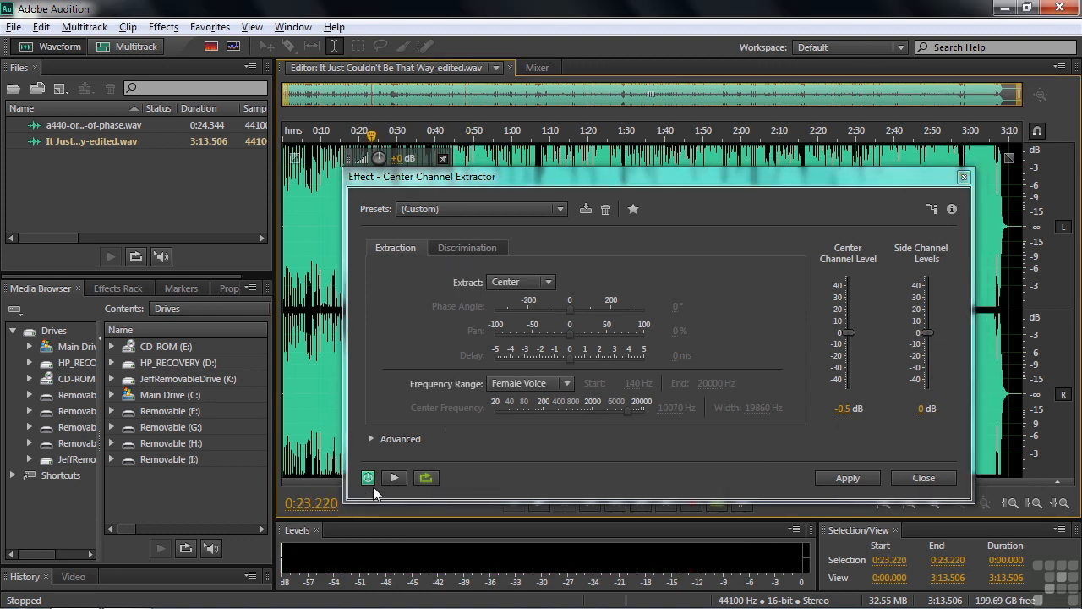
click(402, 477)
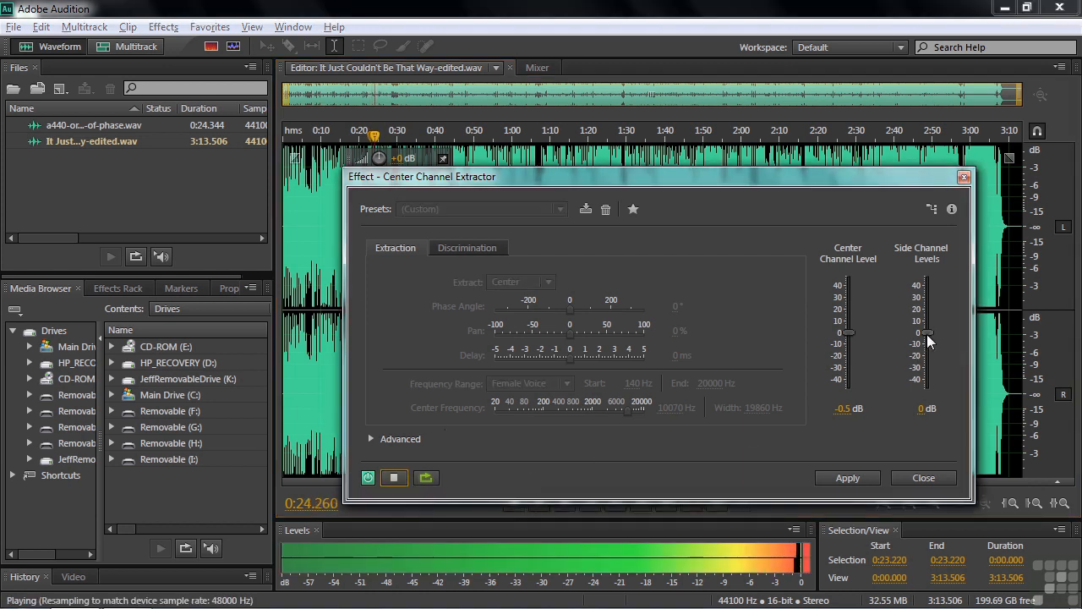
drag(927, 332, 930, 392)
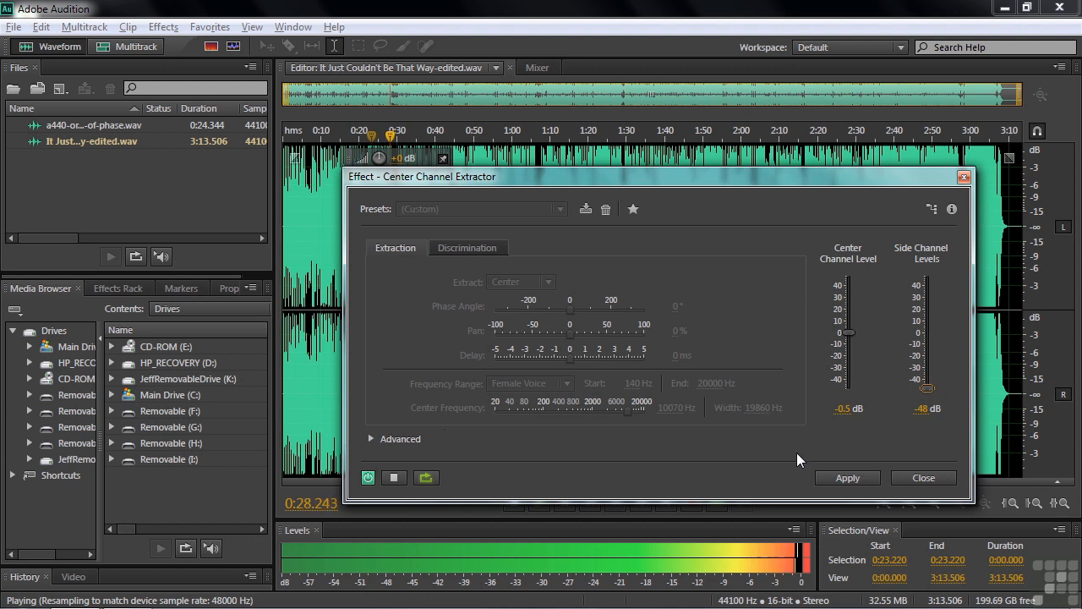
click(393, 477)
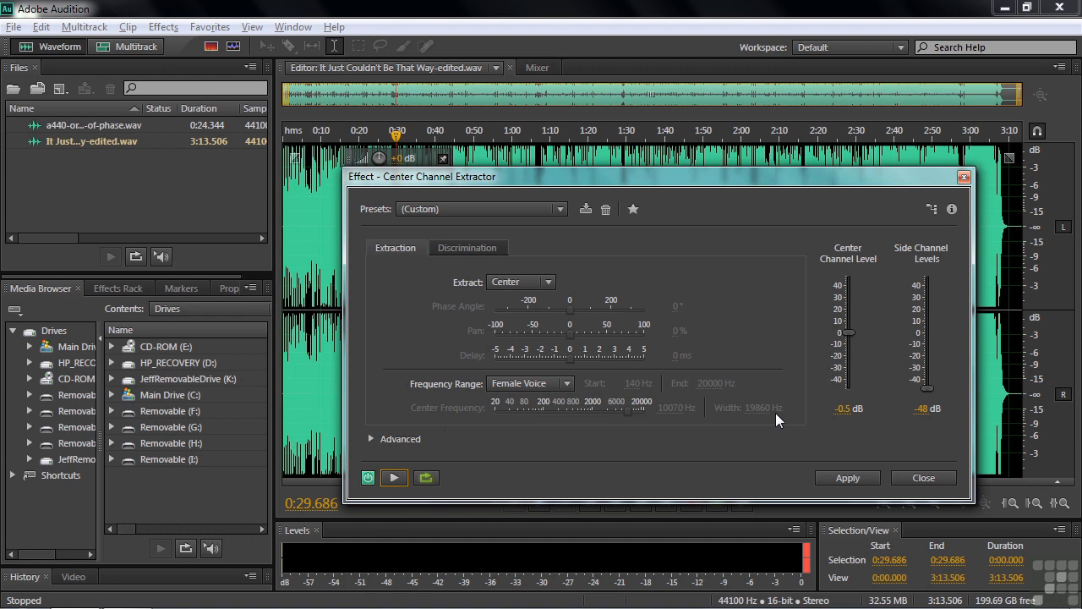
Step: Compare the Bass and Custom frequency ranges, settle on Bass, and preview the extracted low end
click(566, 384)
click(543, 437)
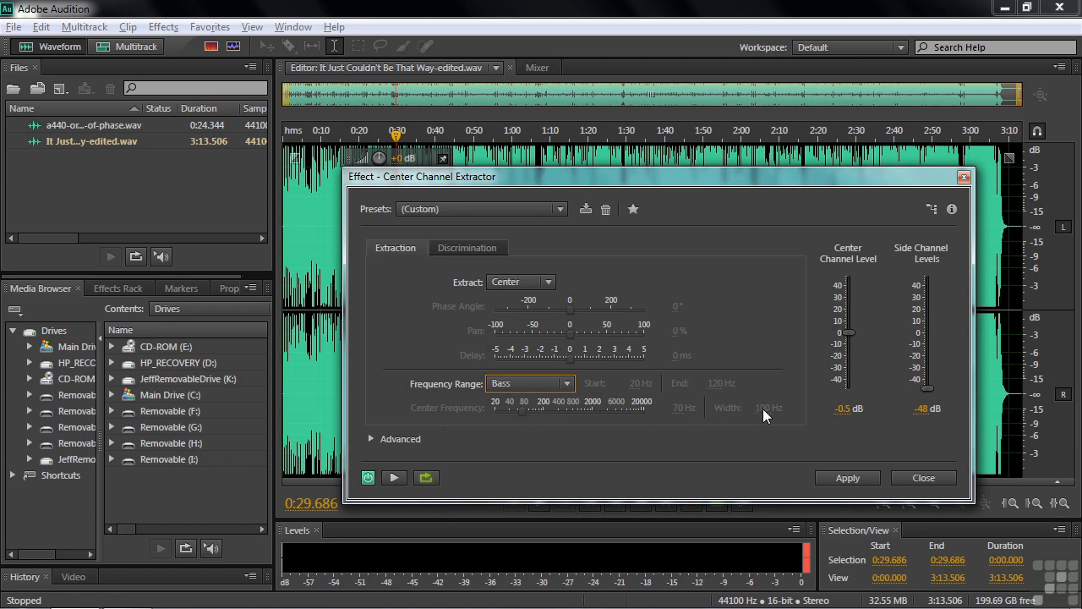
click(566, 384)
click(524, 474)
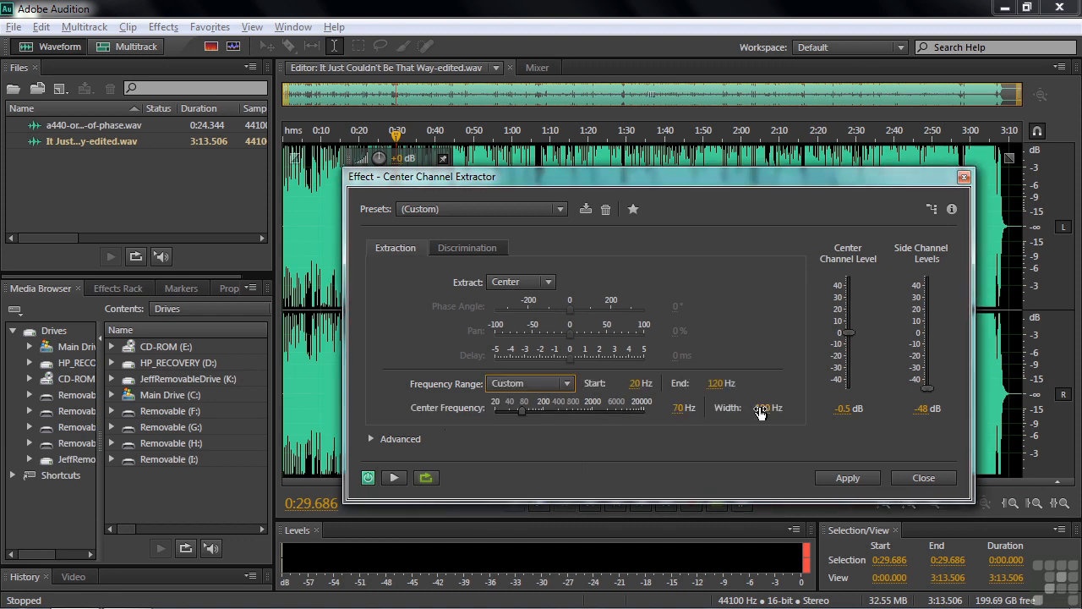
click(568, 383)
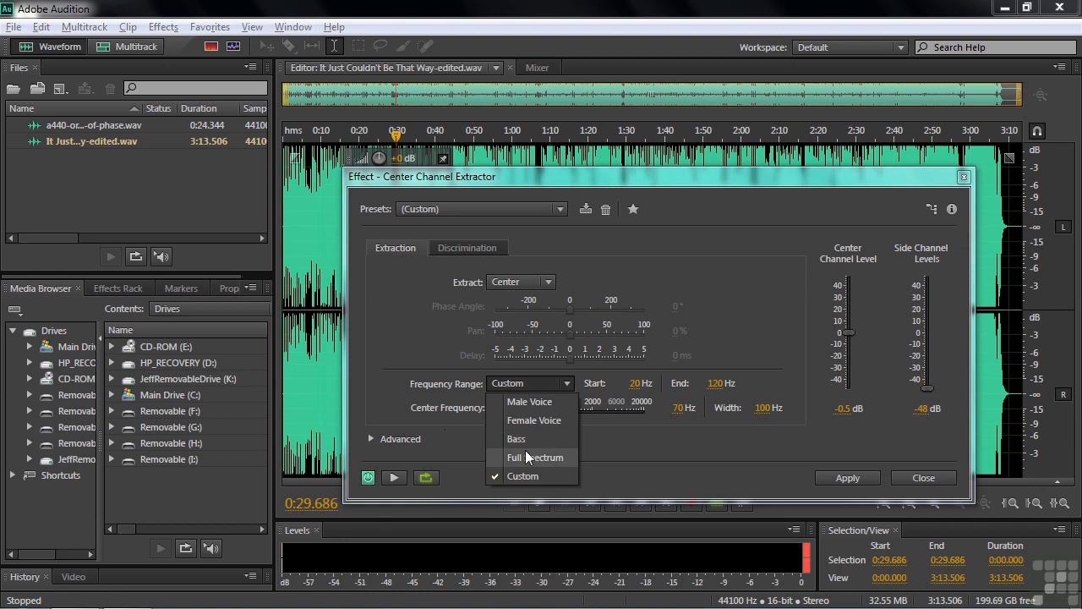
click(517, 439)
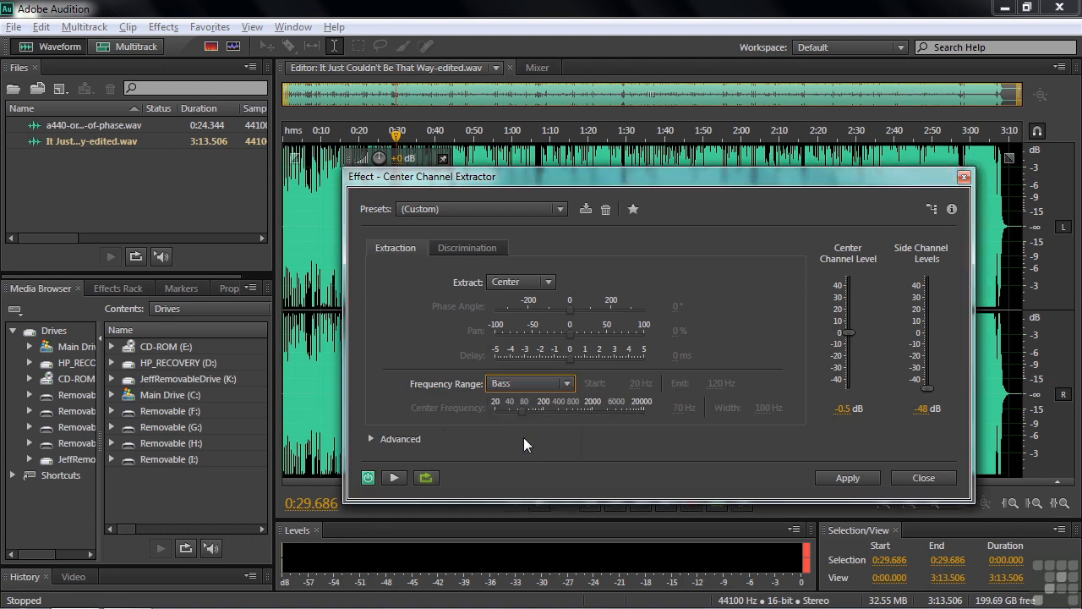
click(393, 477)
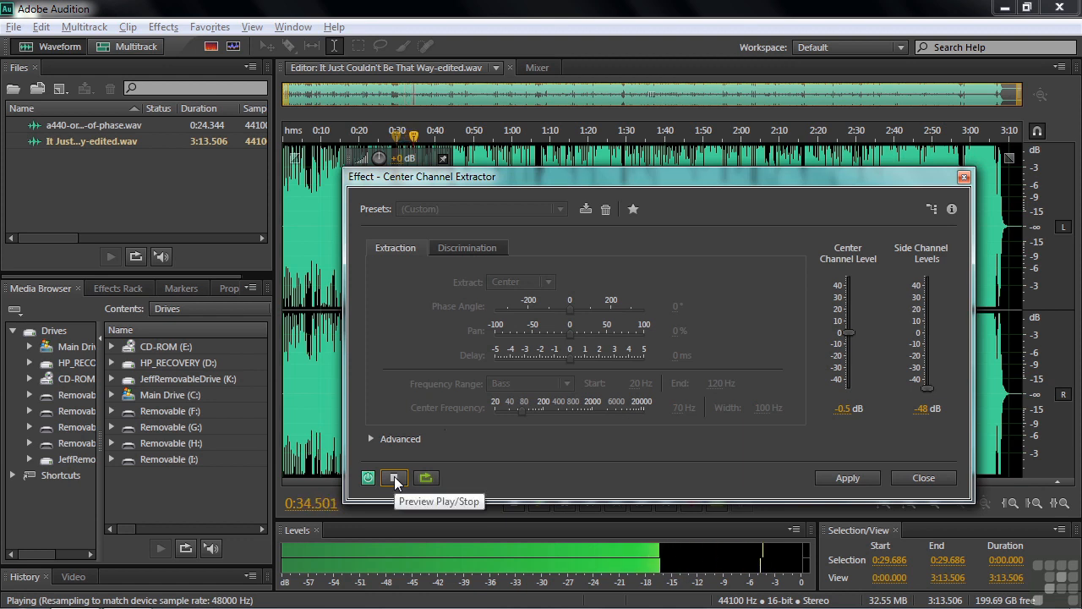
click(394, 478)
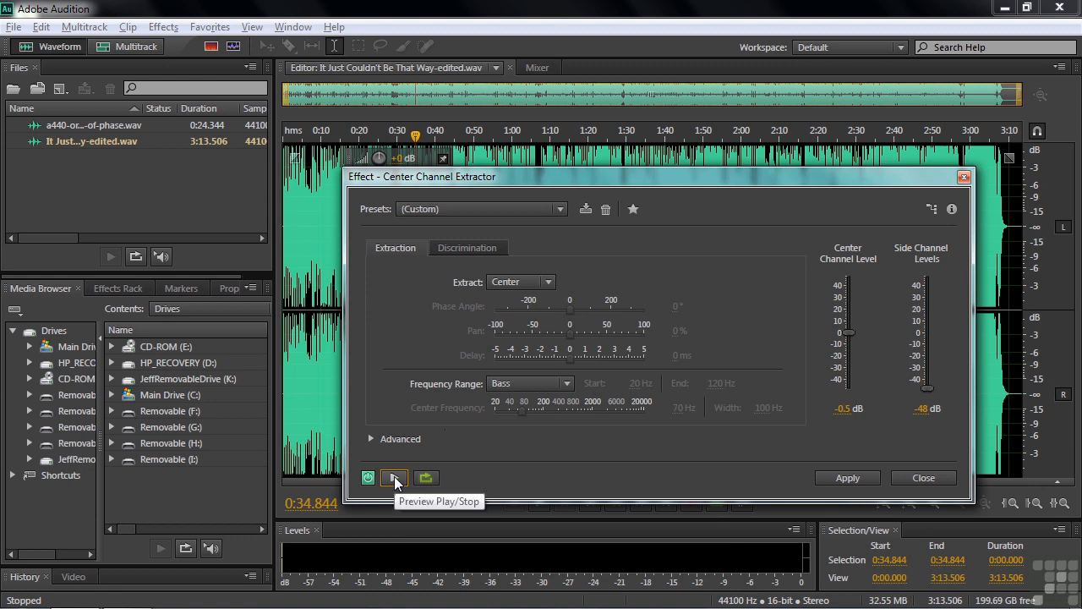
Step: Preview the Female Voice range with side levels at about -1.8 dB, lowering the center level to about -42.9 dB, and close the effect without applying
click(565, 383)
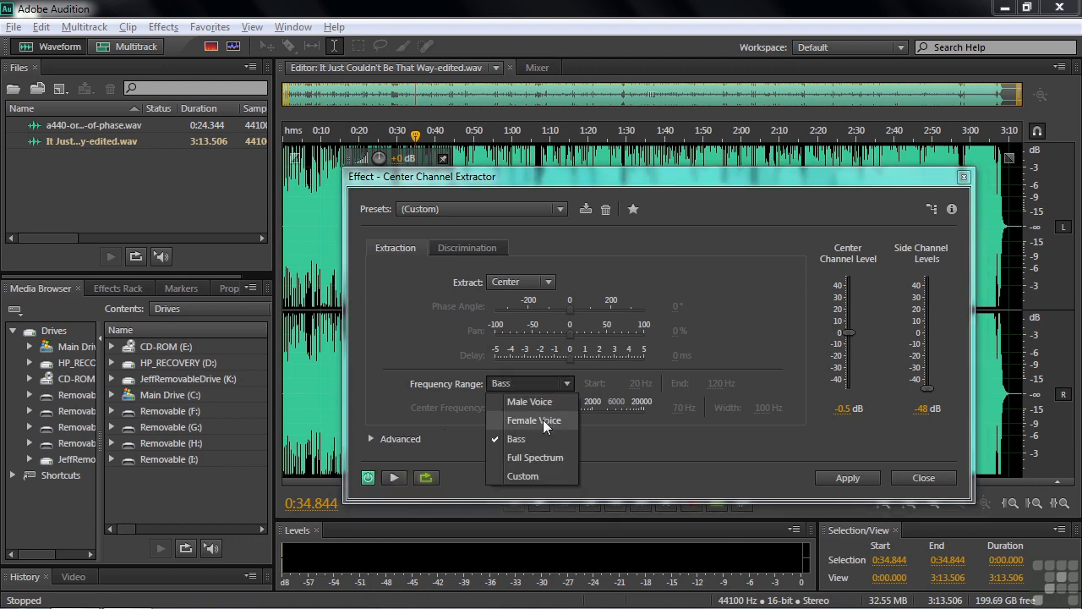
click(542, 416)
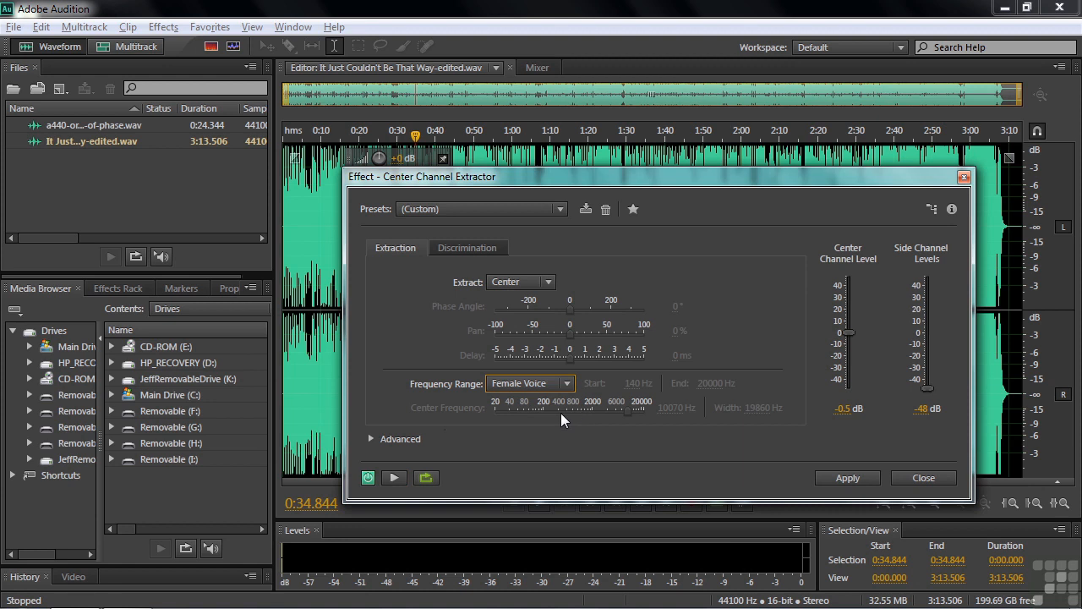
drag(930, 386, 928, 336)
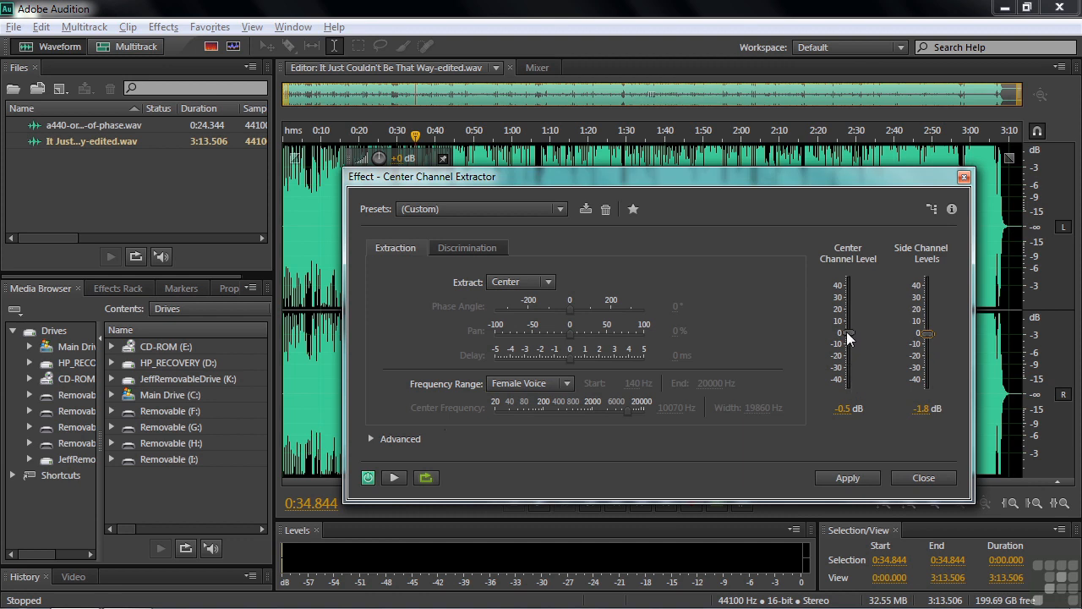
click(393, 478)
drag(846, 330, 848, 382)
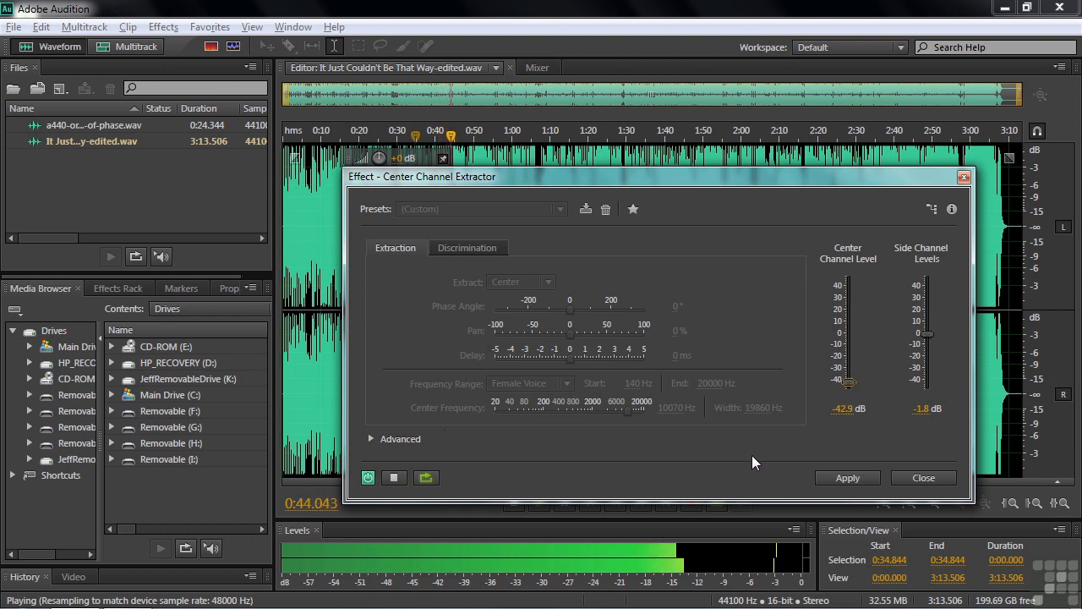
click(392, 478)
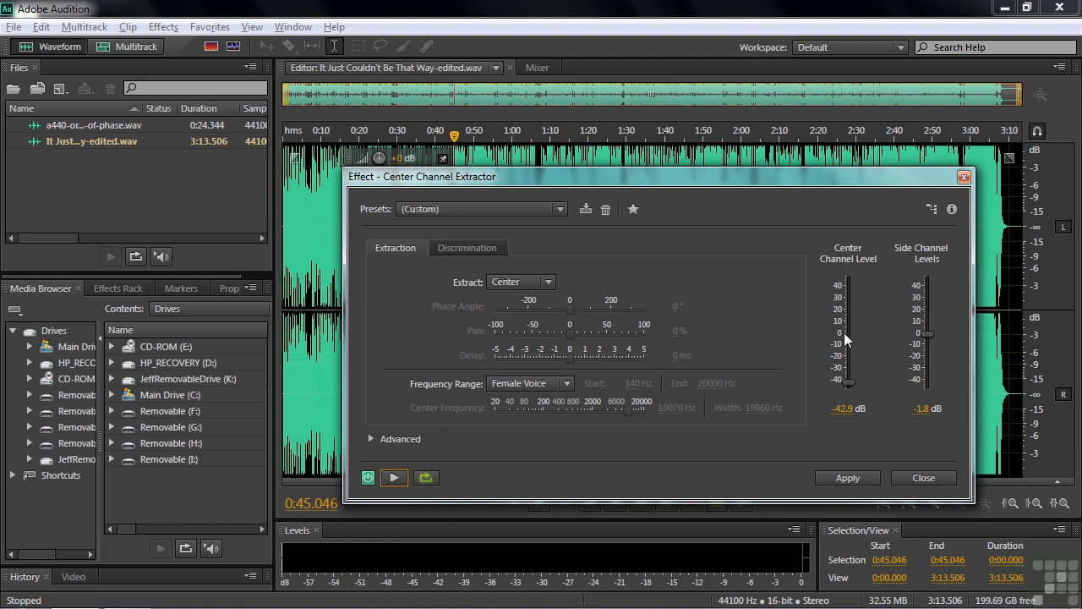
click(919, 474)
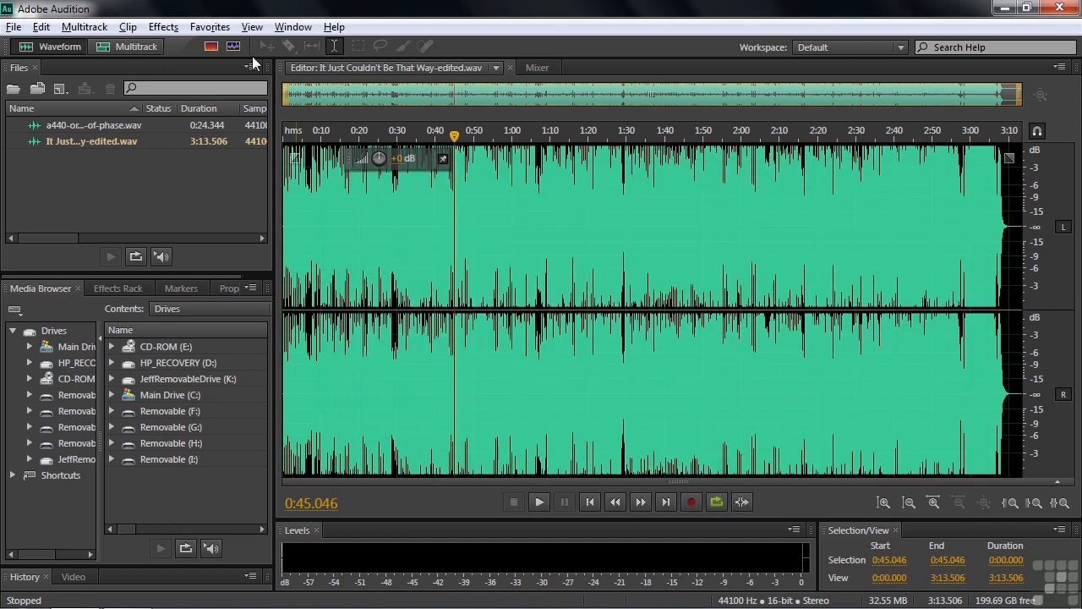
Step: Open the Graphic Phase Shifter effect, examine its presets and phase graph, and close it without applying
click(165, 28)
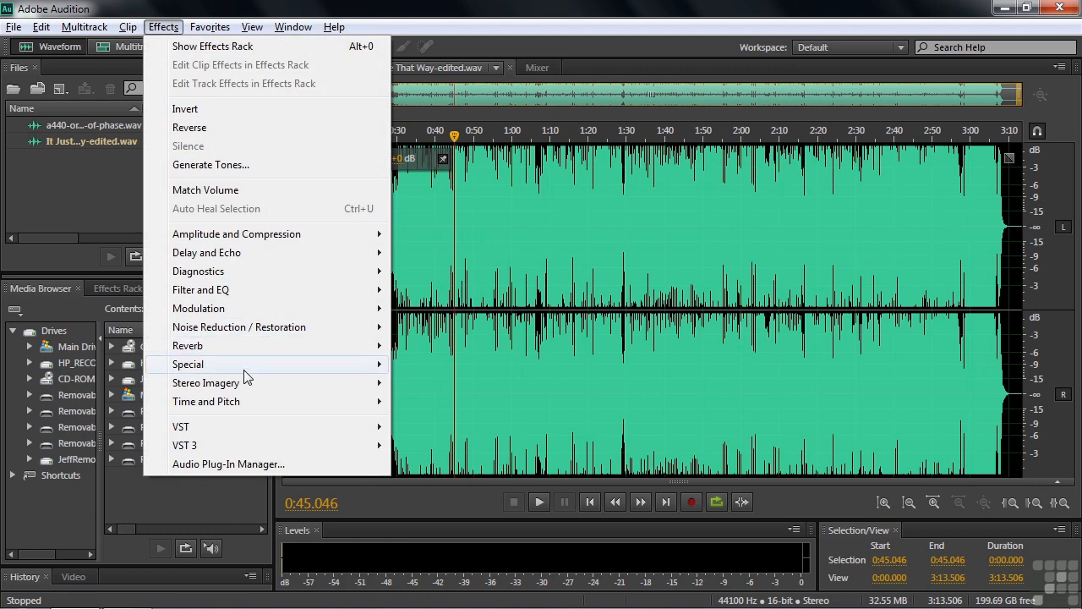
mouse_move(249, 386)
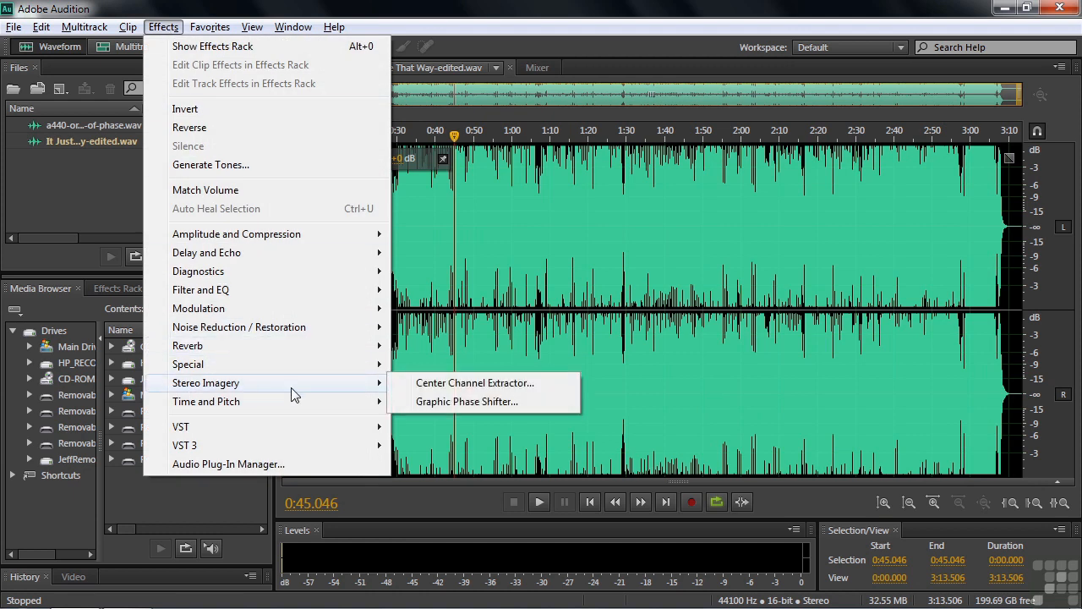
click(461, 403)
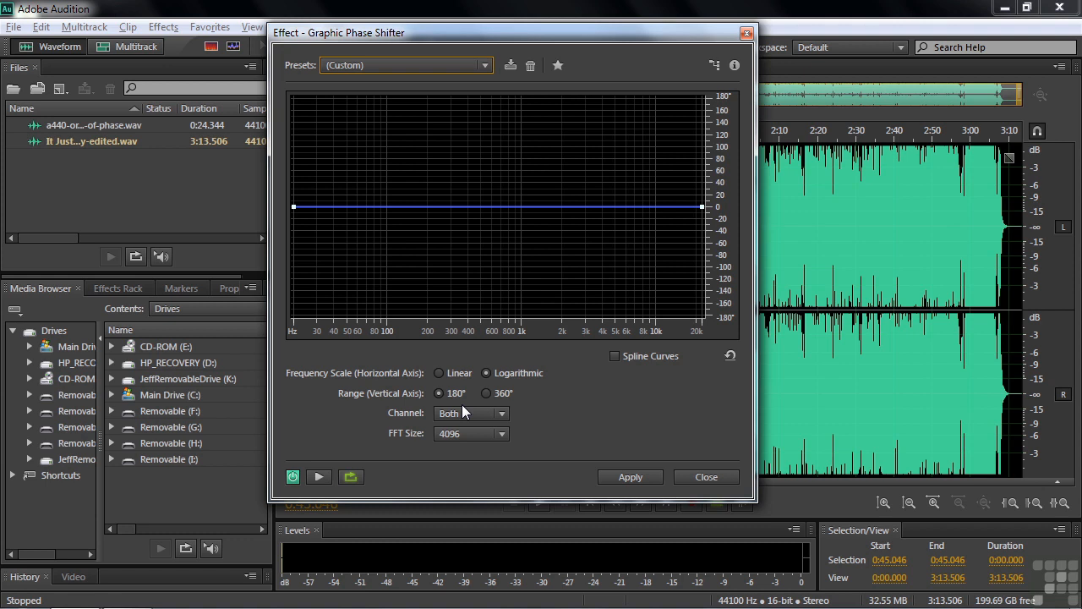
click(483, 66)
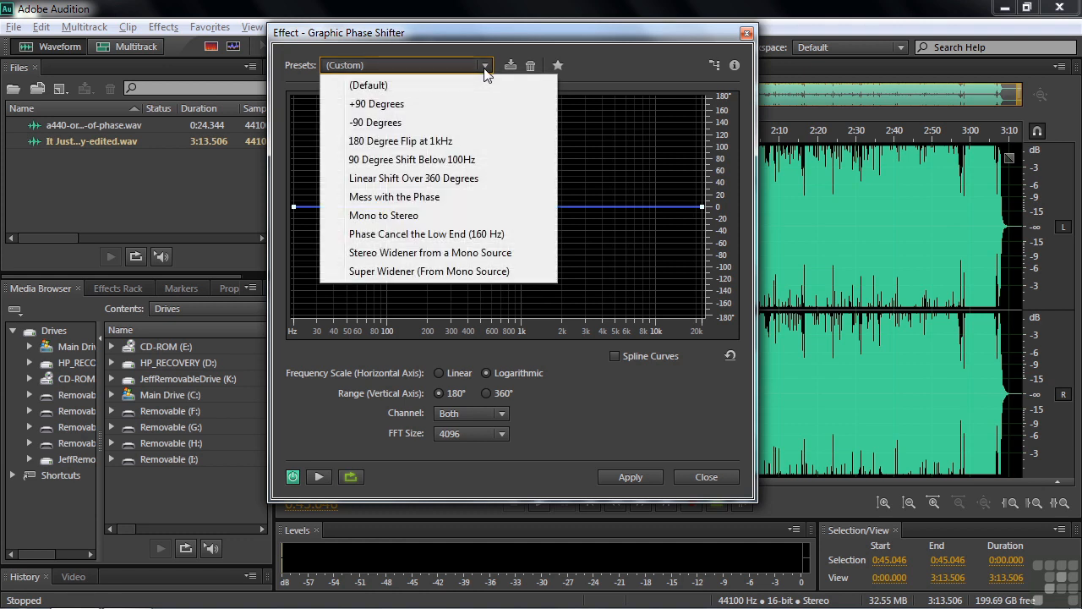
click(515, 32)
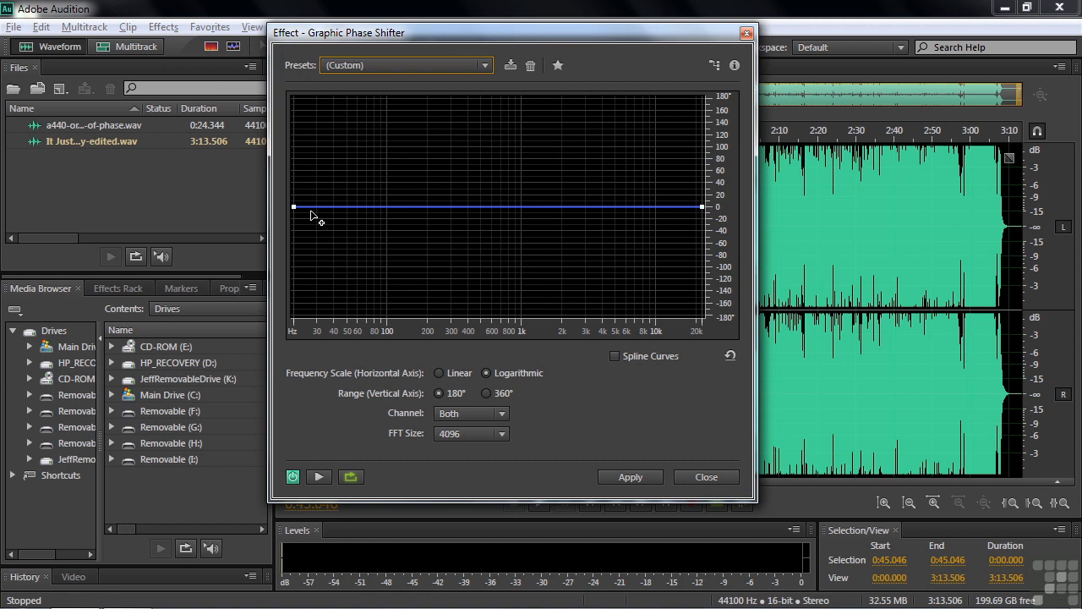
mouse_move(295, 208)
click(746, 33)
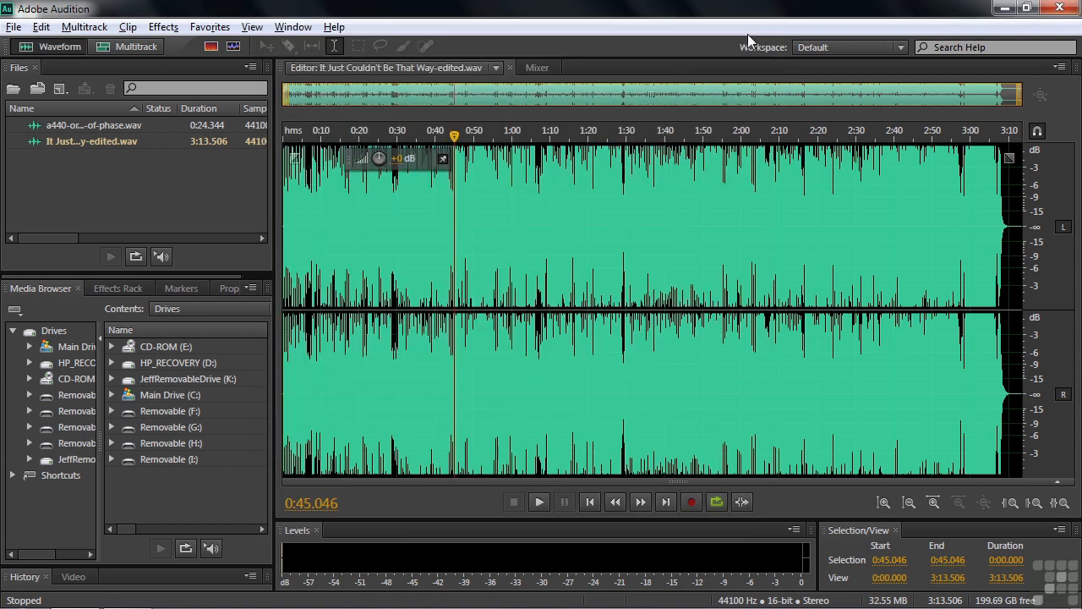
Step: Display the Phase Meter and dock it, enlarged, in the group that holds Media Browser, Markers and Properties
click(291, 27)
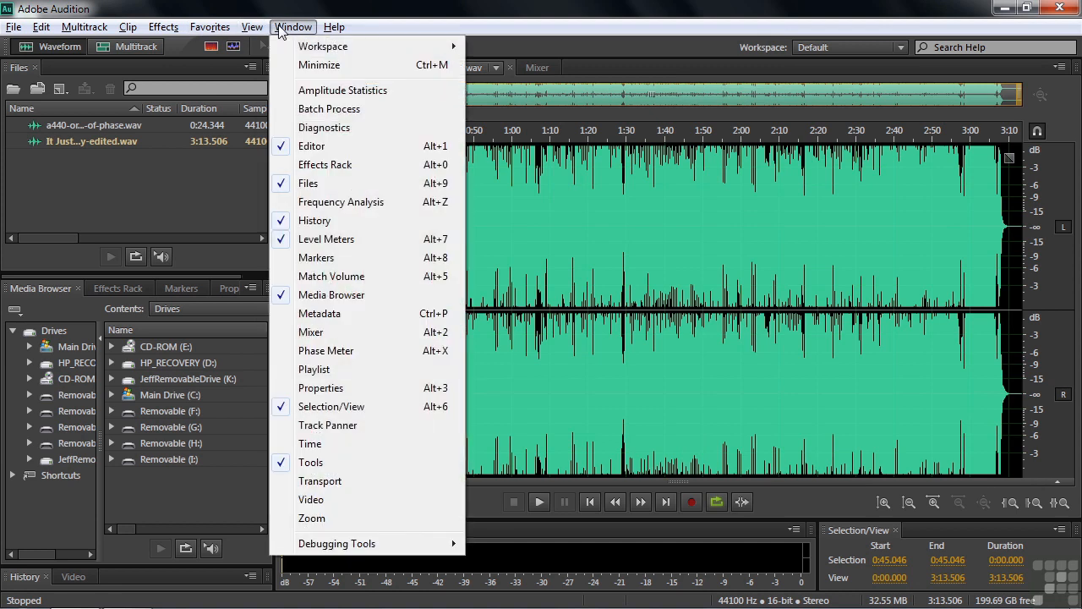
click(327, 350)
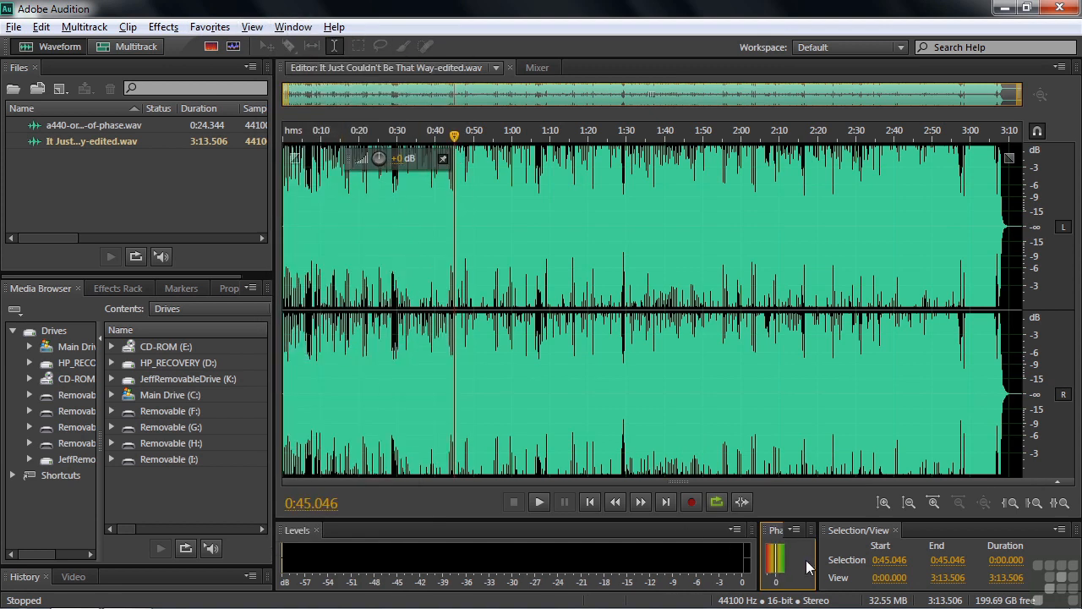
click(454, 457)
drag(776, 529, 148, 391)
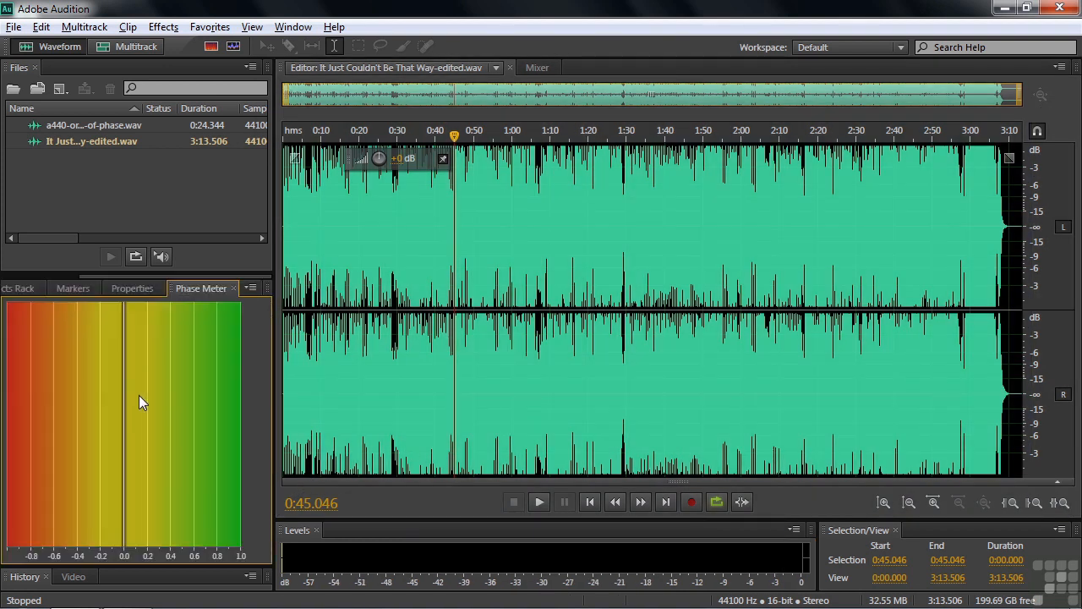
Step: Open a440-organ-chords-out-of-phase.wav in the editor and locate the Automatic Phase Correction effect among the noise reduction and restoration effects without opening it
double_click(34, 123)
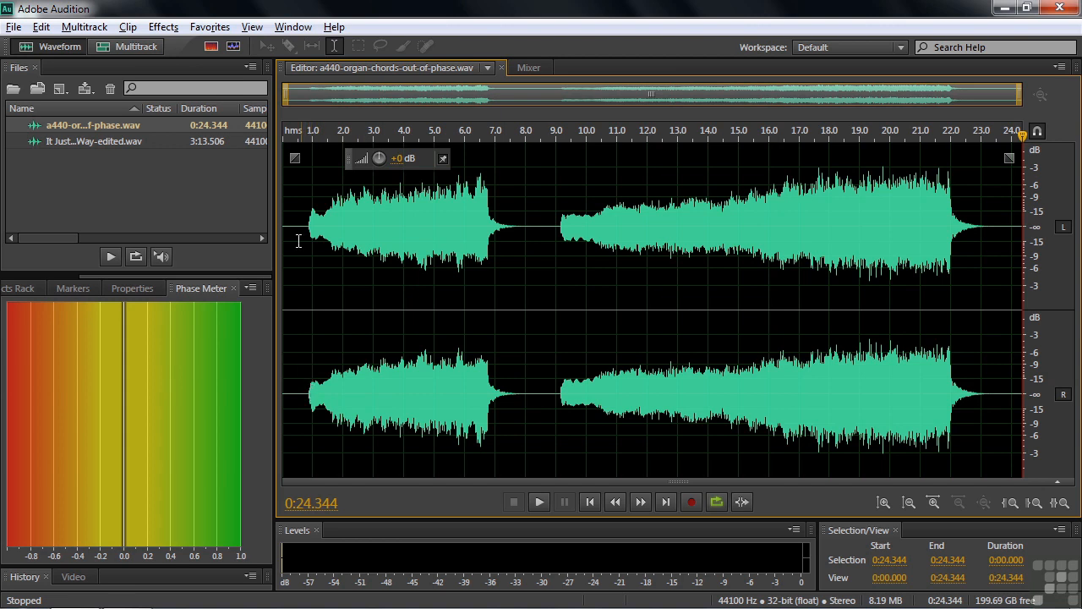
click(157, 29)
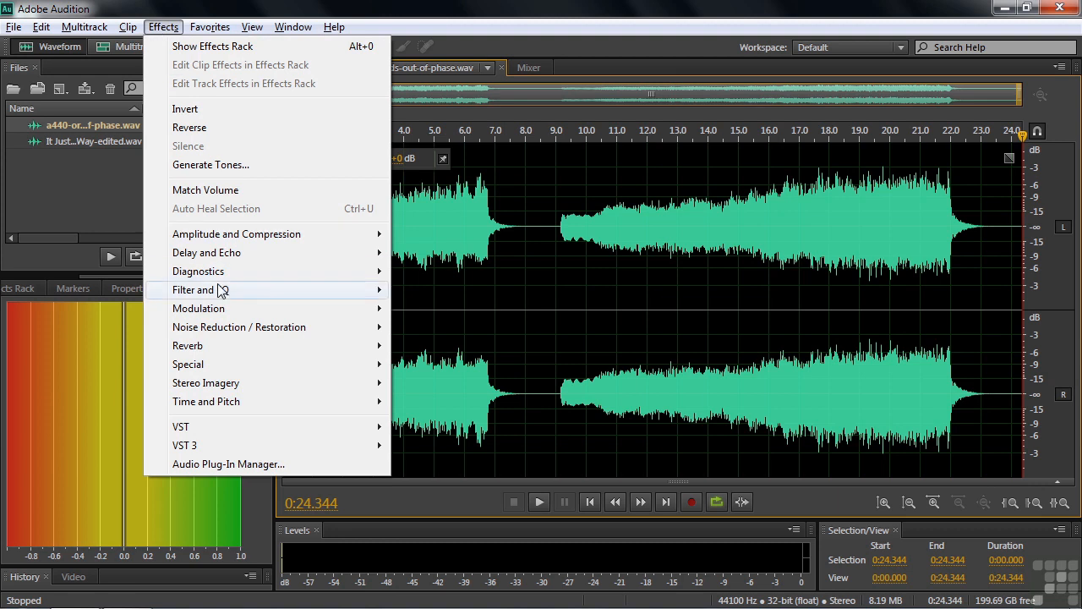
mouse_move(238, 332)
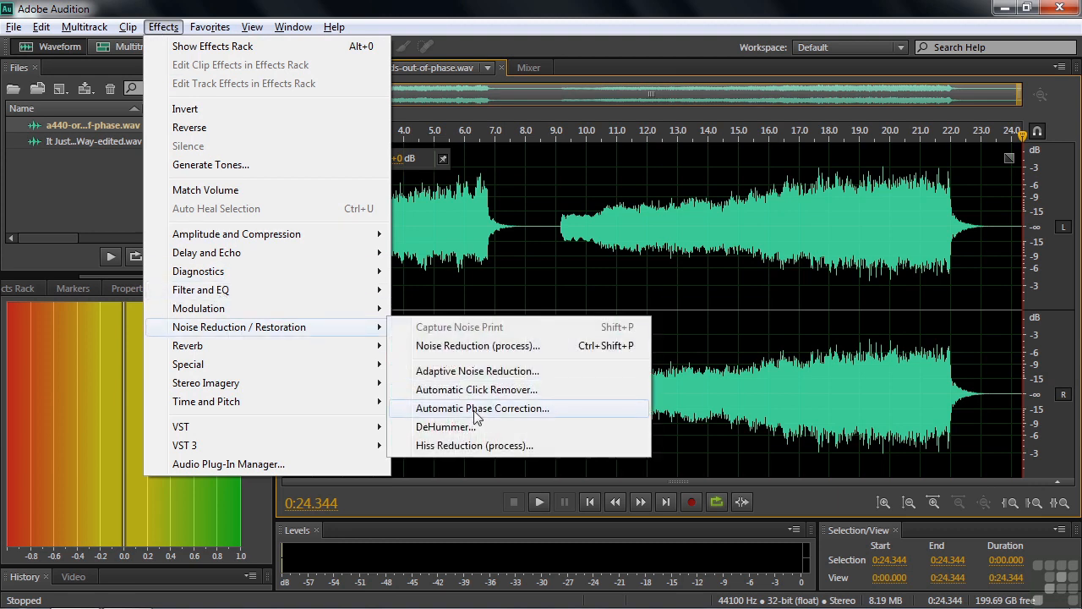
click(48, 202)
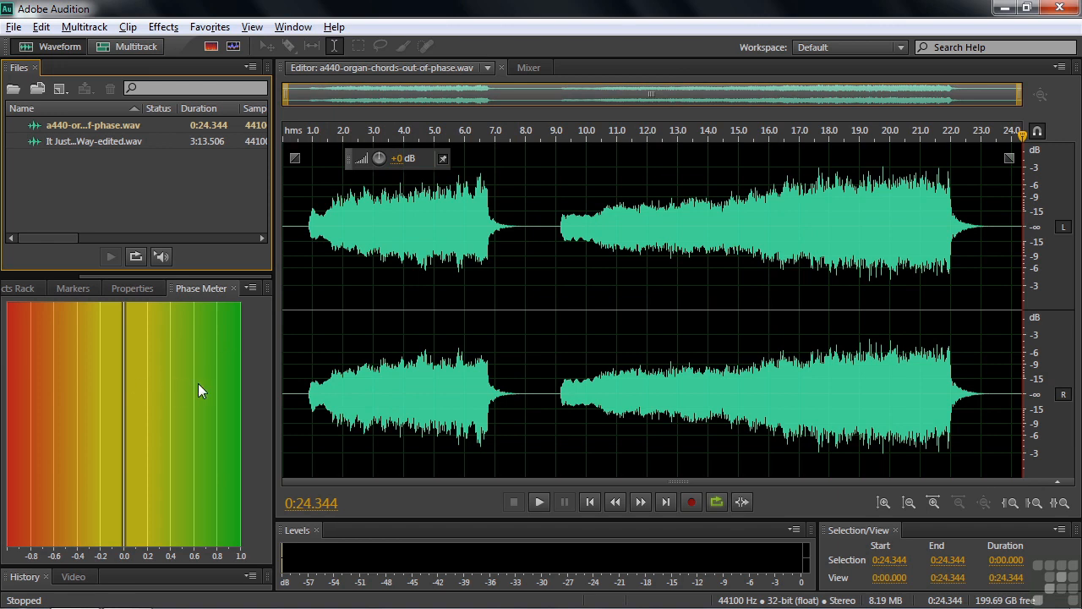
Step: Open It Just Couldn't Be That Way-edited.wav and play a few seconds from 0:24.344 to check its Phase Meter reading
double_click(82, 141)
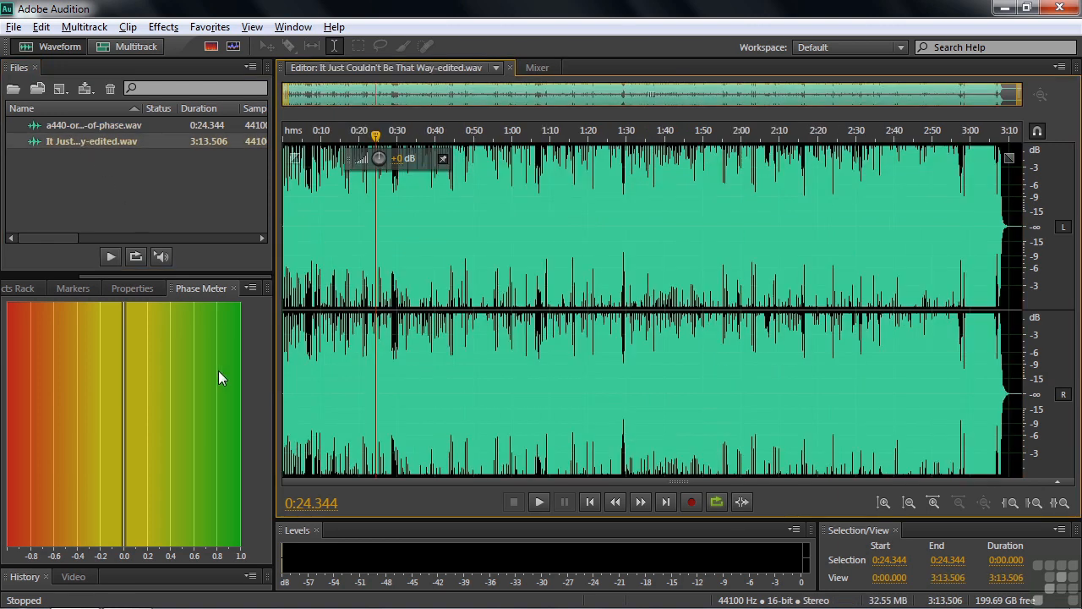
key(space)
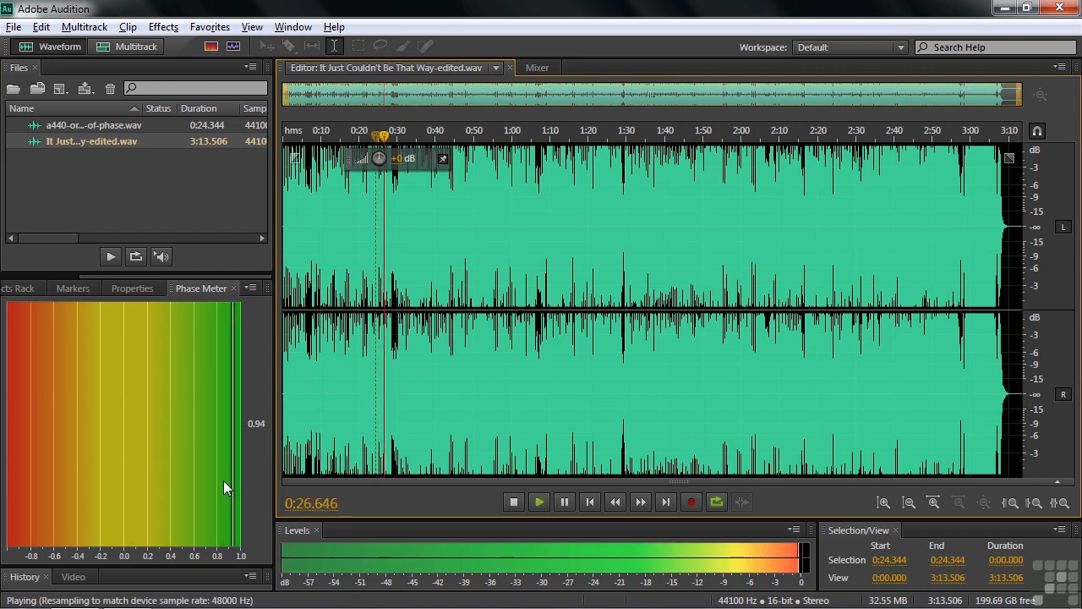
key(space)
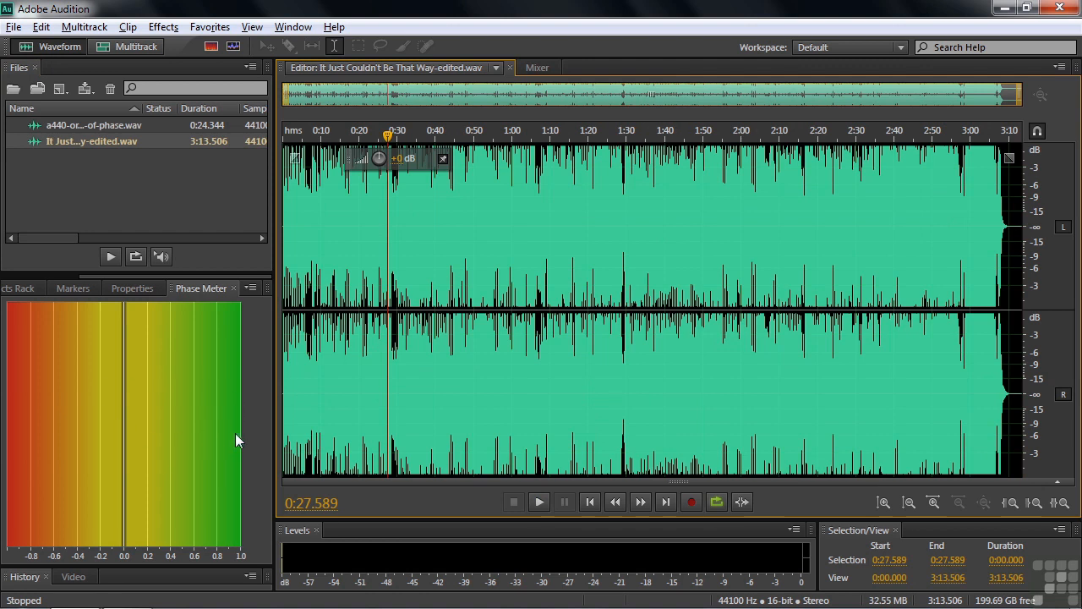
Step: Open a440-organ-chords-out-of-phase.wav and play about three seconds from 0:01.000 to check its Phase Meter reading
double_click(47, 126)
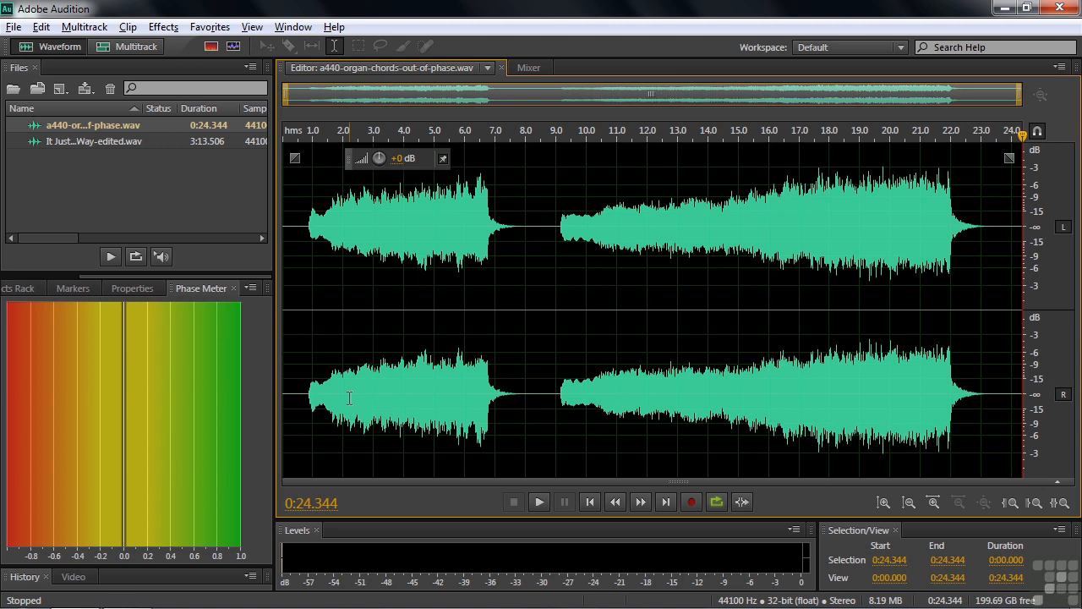
click(311, 386)
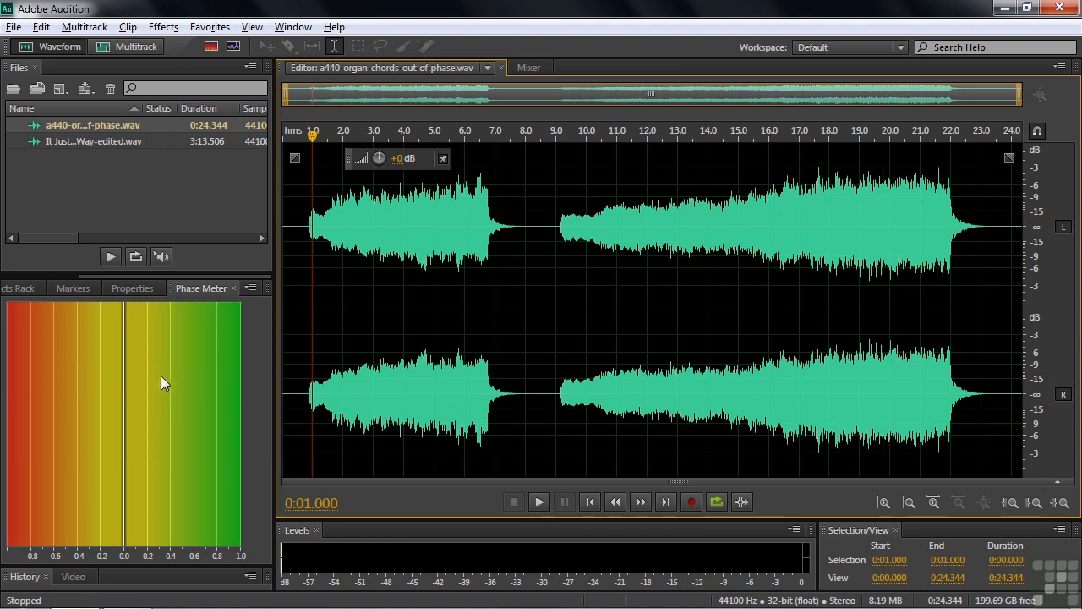
key(space)
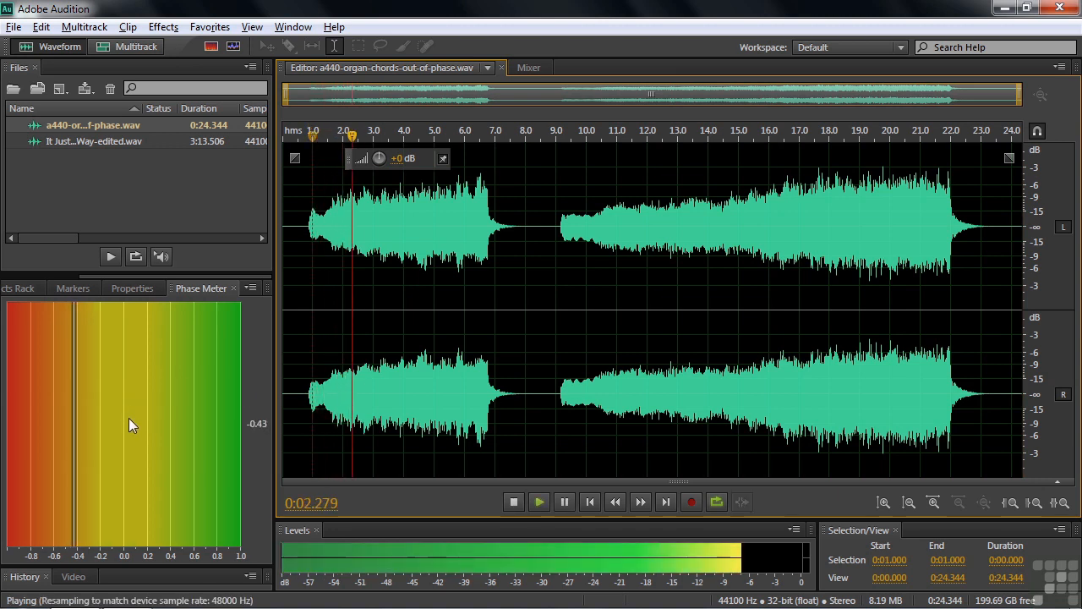
key(space)
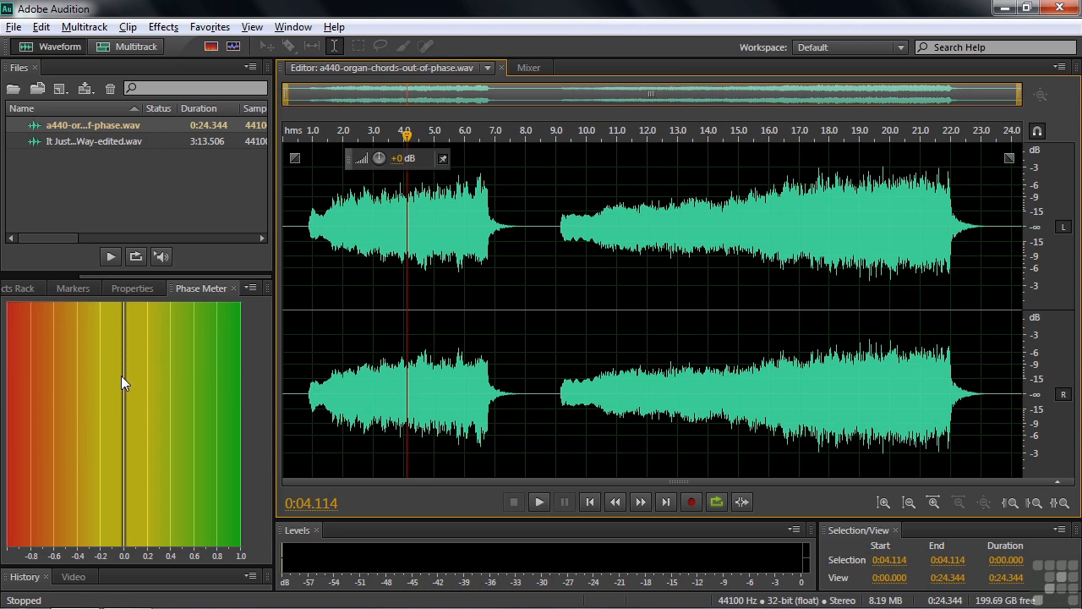
Step: Open the Graphic Phase Shifter for the organ chords file, move its window clear of the Phase Meter, and close it without applying
click(166, 27)
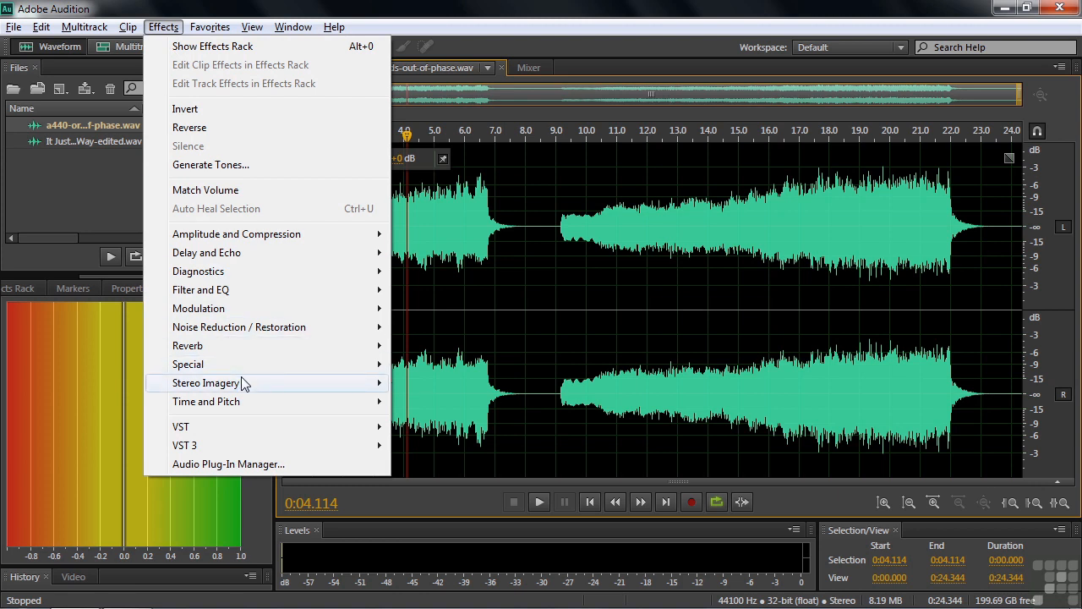
mouse_move(366, 390)
click(414, 402)
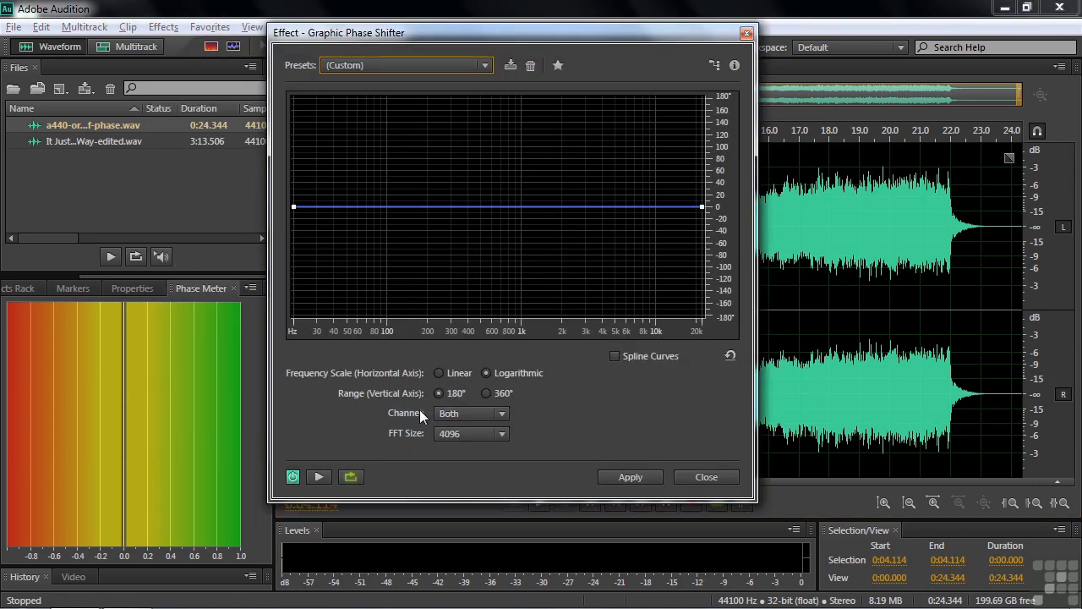
drag(538, 34, 665, 42)
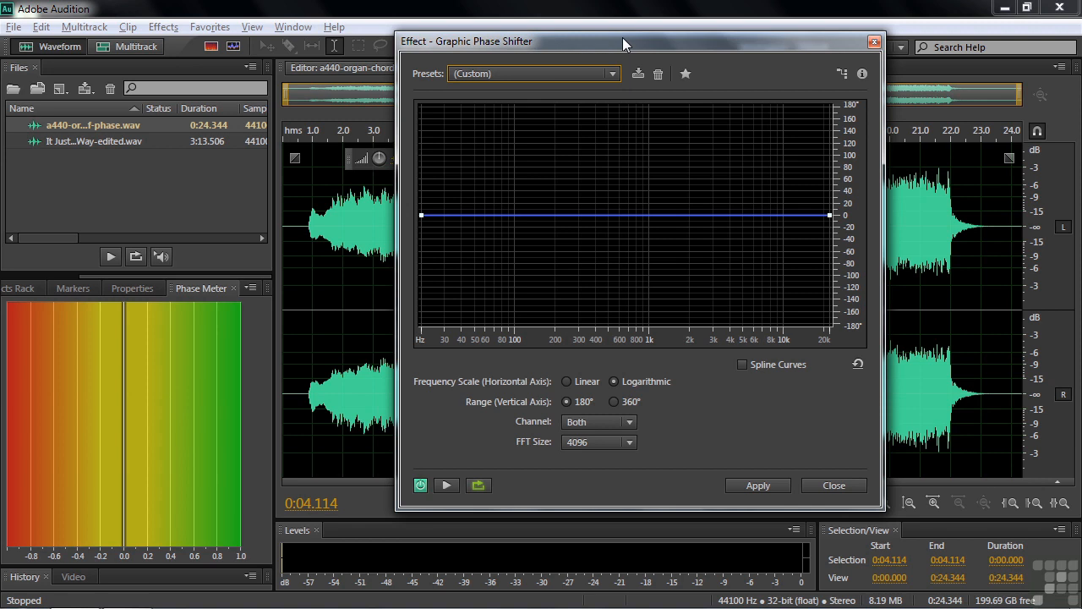
drag(623, 38, 597, 50)
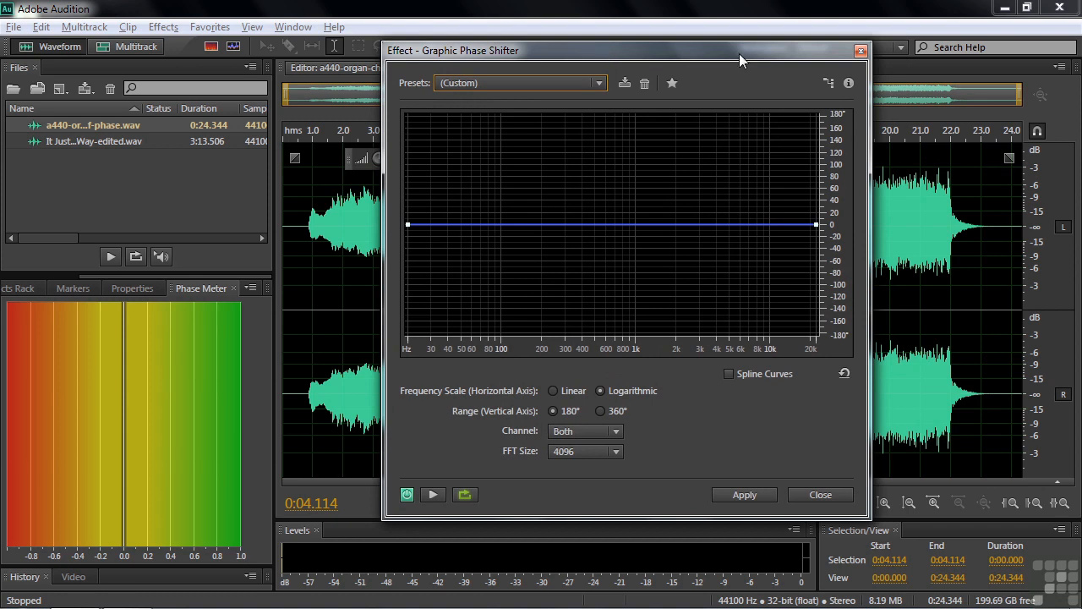
click(860, 51)
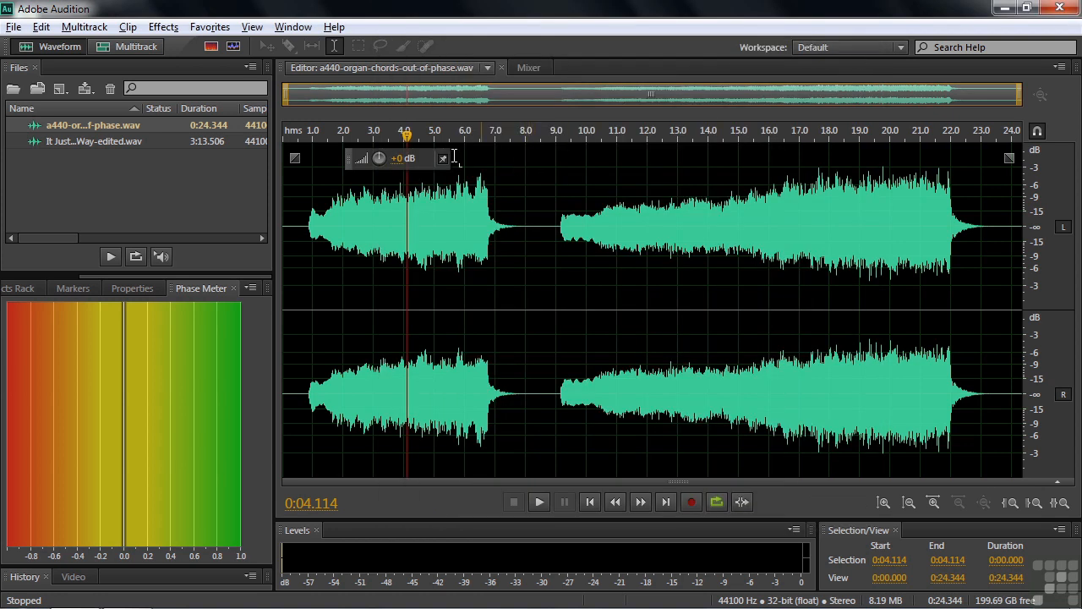
Step: Zoom the organ chords waveform to about 3.907–3.922 s and place the playhead at 0:03.912 to compare the two channels
drag(395, 136, 413, 145)
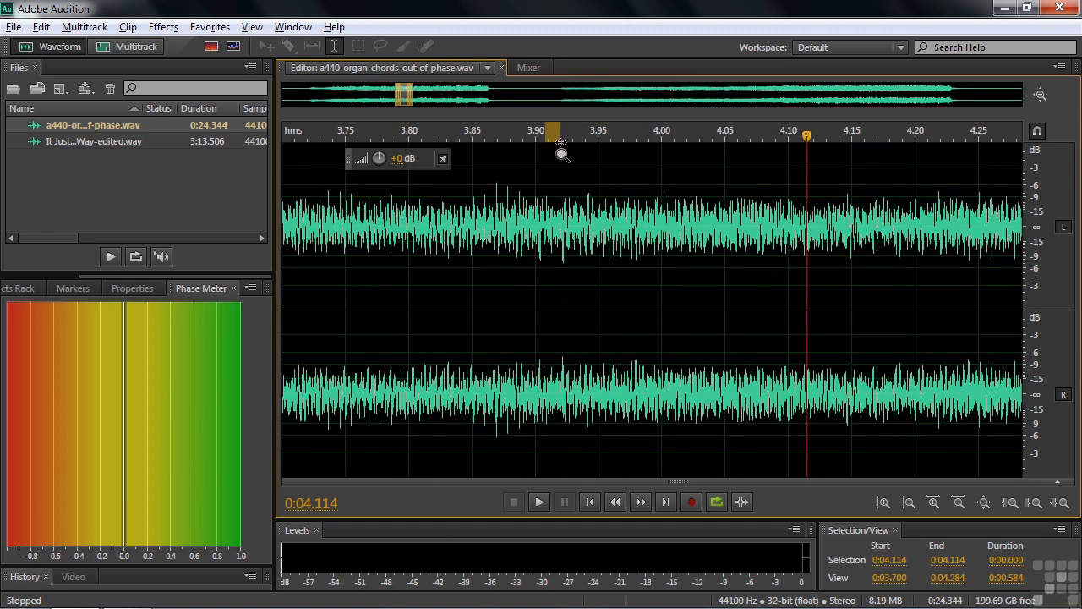
drag(546, 133, 564, 135)
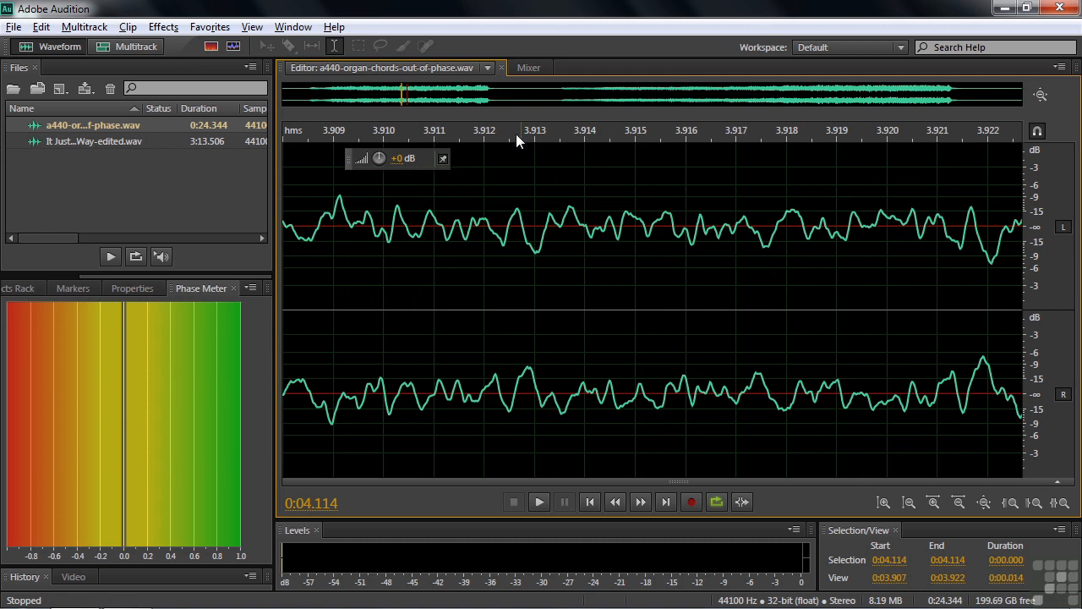
click(515, 210)
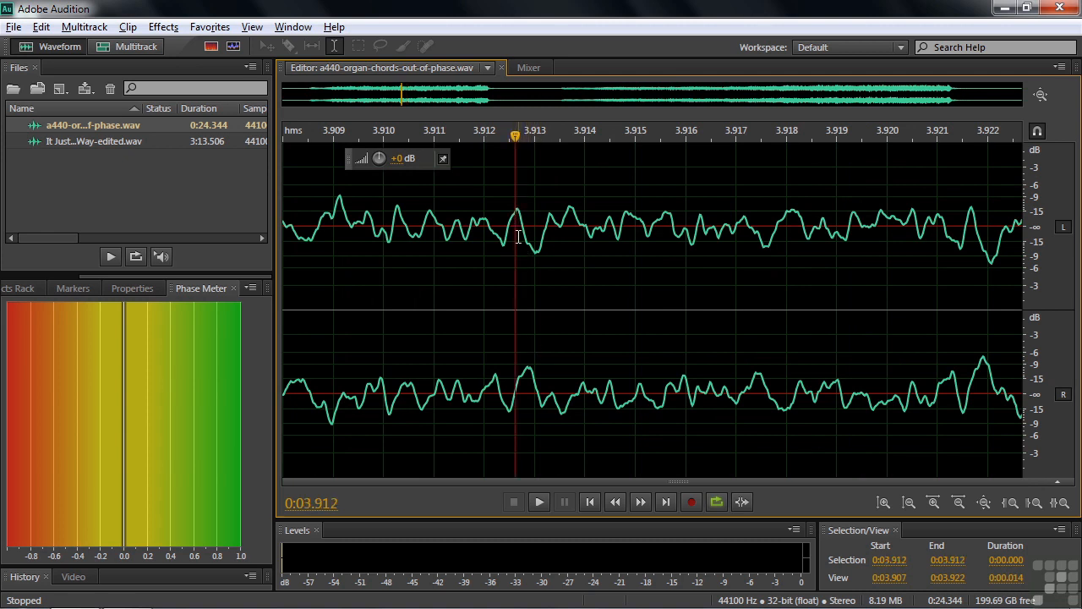